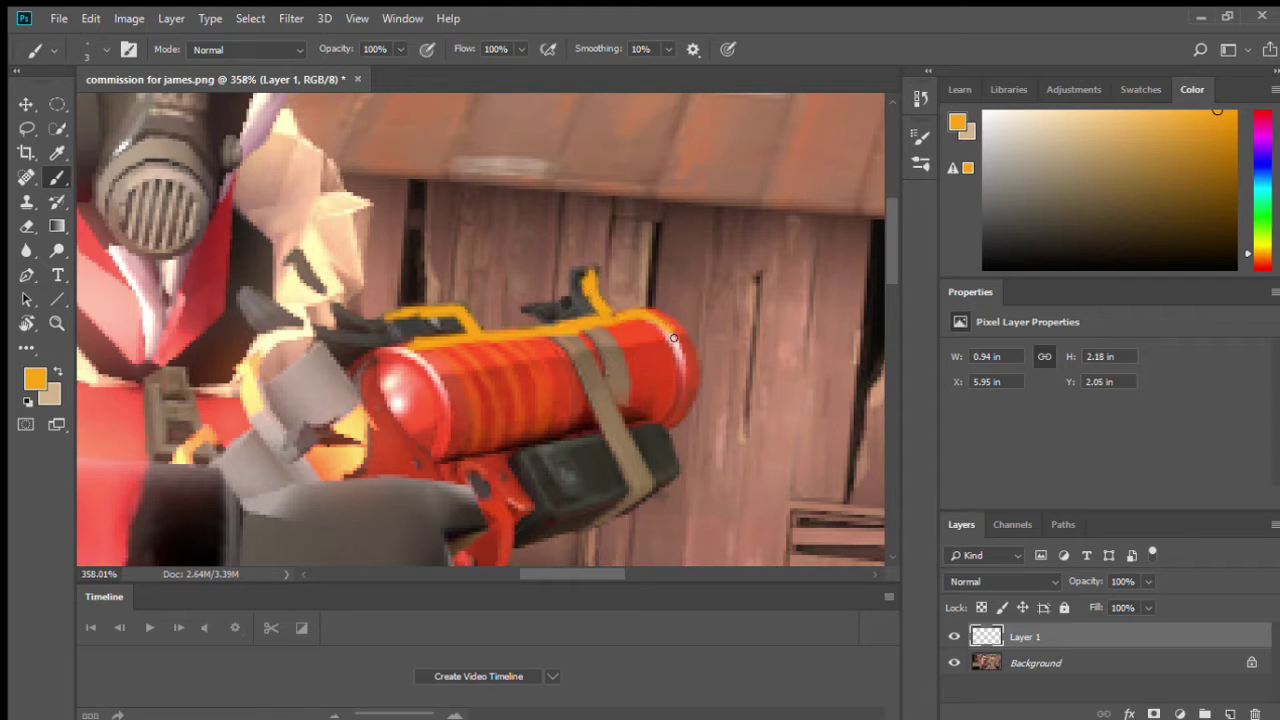
# Step: Blur the orange outline along the gun's barrel, sight and muzzle edge on Layer 1
pyautogui.press('r')
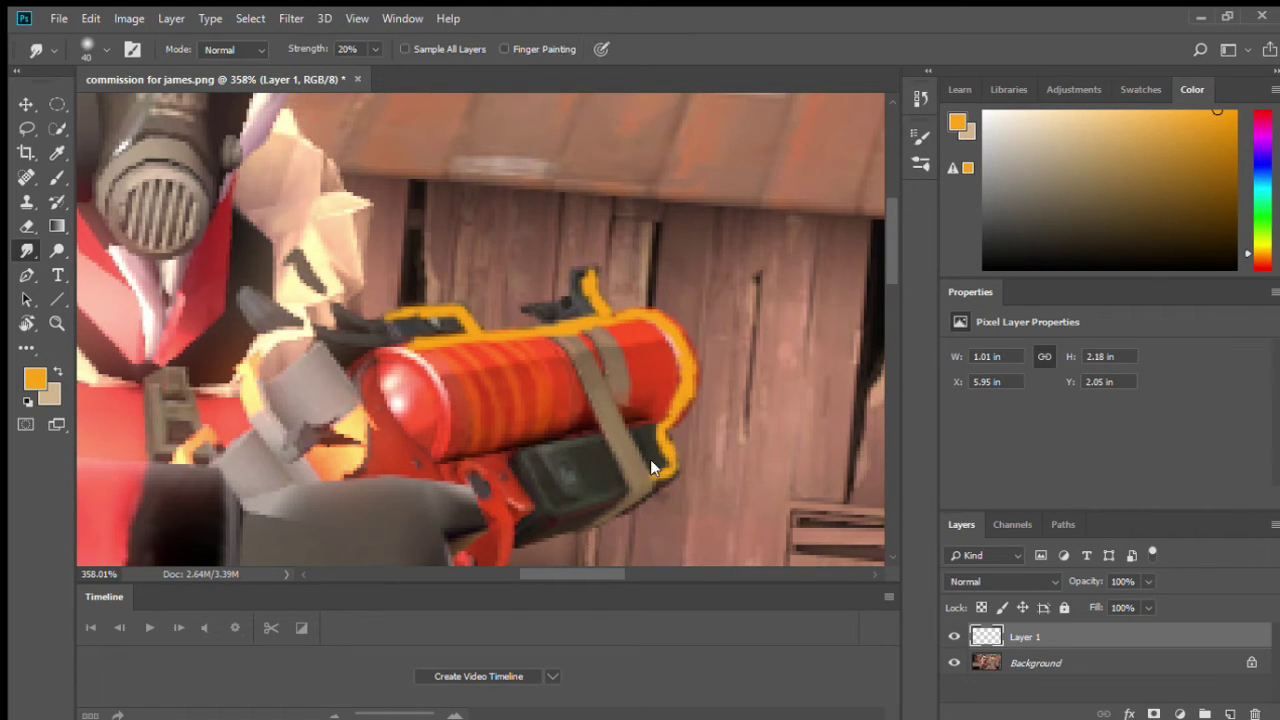
pyautogui.moveTo(521, 416)
pyautogui.mouseDown()
pyautogui.moveTo(500, 385)
pyautogui.moveTo(442, 388)
pyautogui.moveTo(420, 335)
pyautogui.moveTo(436, 375)
pyautogui.moveTo(471, 384)
pyautogui.mouseUp()
pyautogui.moveTo(657, 480)
pyautogui.mouseDown()
pyautogui.moveTo(675, 385)
pyautogui.moveTo(620, 326)
pyautogui.mouseUp()
pyautogui.hotkey('shift', 'r')
pyautogui.moveTo(405, 322); pyautogui.dragTo(615, 300)
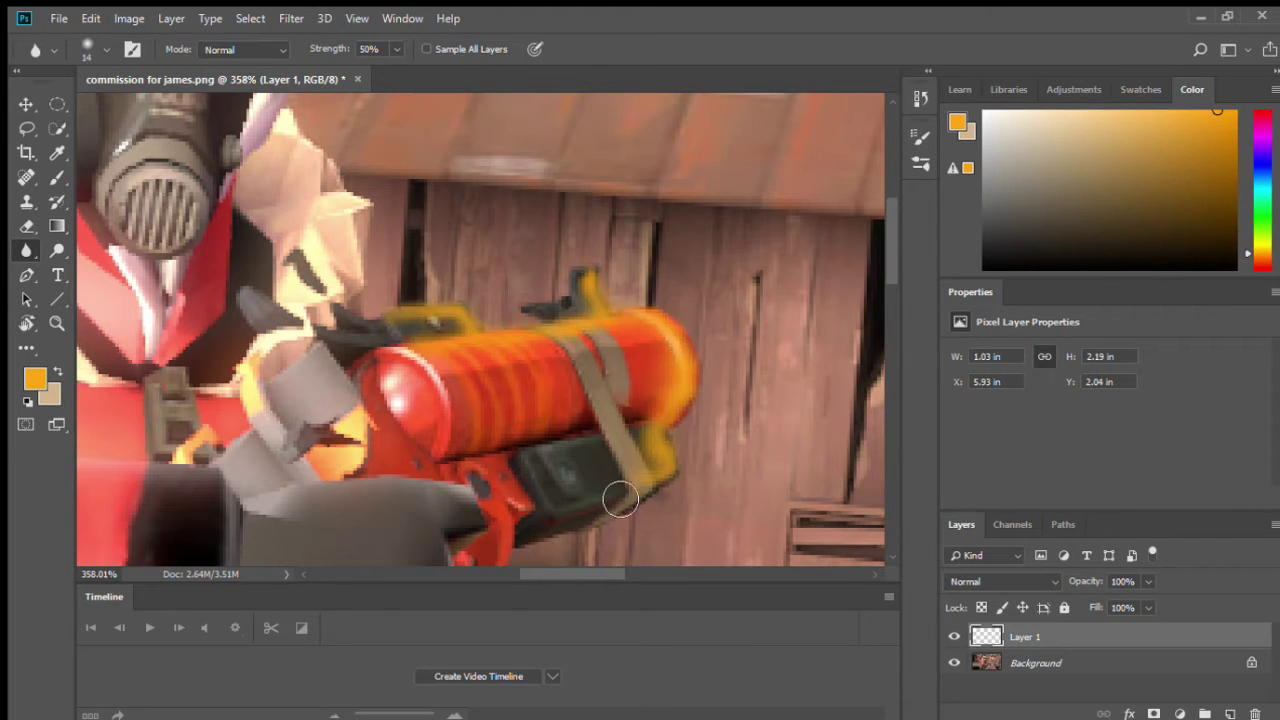
# Step: Paint an orange rim along the trigger guard, the sleeve edge below it and the underside of the gun's black block
pyautogui.press('b')
pyautogui.moveTo(645, 485); pyautogui.dragTo(549, 471)
pyautogui.moveTo(300, 400); pyautogui.dragTo(380, 400)
pyautogui.moveTo(285, 312); pyautogui.dragTo(229, 461)
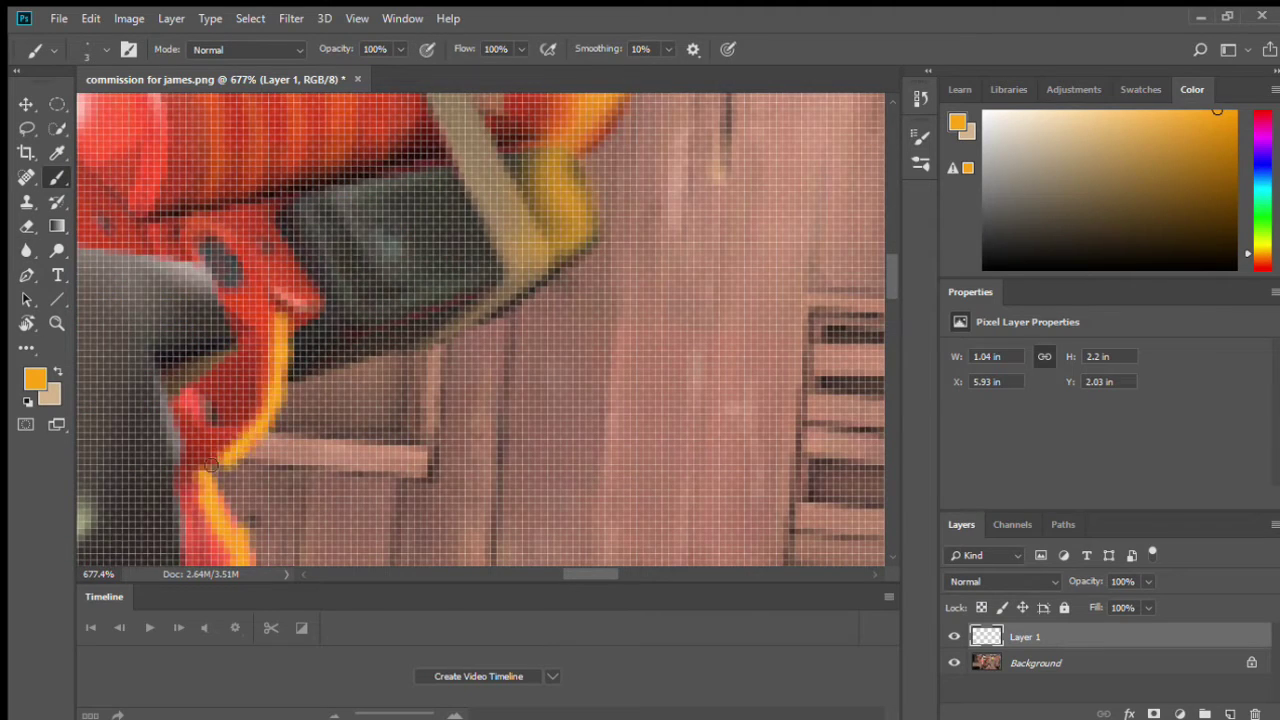
pyautogui.moveTo(316, 321)
pyautogui.mouseDown()
pyautogui.moveTo(520, 268)
pyautogui.moveTo(575, 235)
pyautogui.mouseUp()
pyautogui.moveTo(450, 325); pyautogui.dragTo(570, 258)
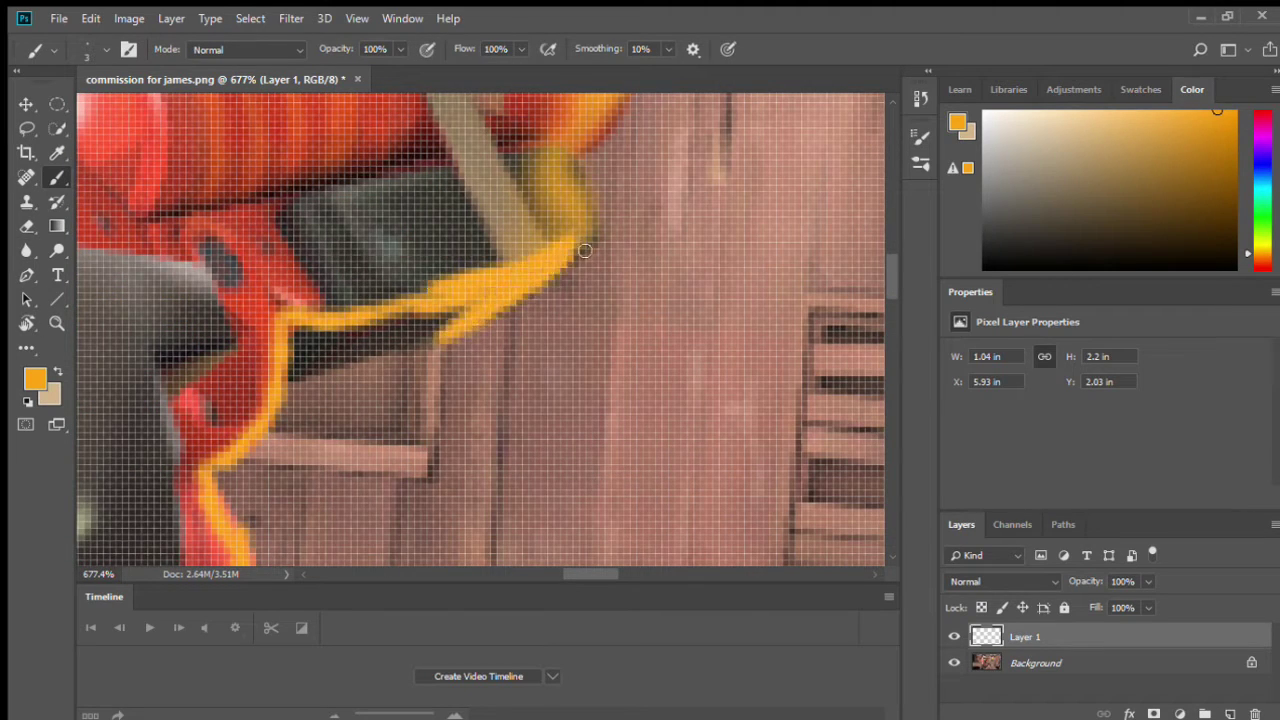
# Step: Blur the orange rim along the underside of the gun's black block
pyautogui.press('z')
pyautogui.moveTo(560, 352); pyautogui.dragTo(497, 354)
pyautogui.press('r')
pyautogui.moveTo(390, 425)
pyautogui.mouseDown()
pyautogui.moveTo(452, 366)
pyautogui.moveTo(560, 285)
pyautogui.mouseUp()
pyautogui.moveTo(430, 335); pyautogui.dragTo(560, 290)
# Step: Soften the orange outline running down the sleeve, thumb and gloved fist with the Blur tool
pyautogui.moveTo(500, 400); pyautogui.dragTo(484, 332)
pyautogui.moveTo(470, 555); pyautogui.dragTo(427, 524)
pyautogui.scroll(-3, 427, 524)
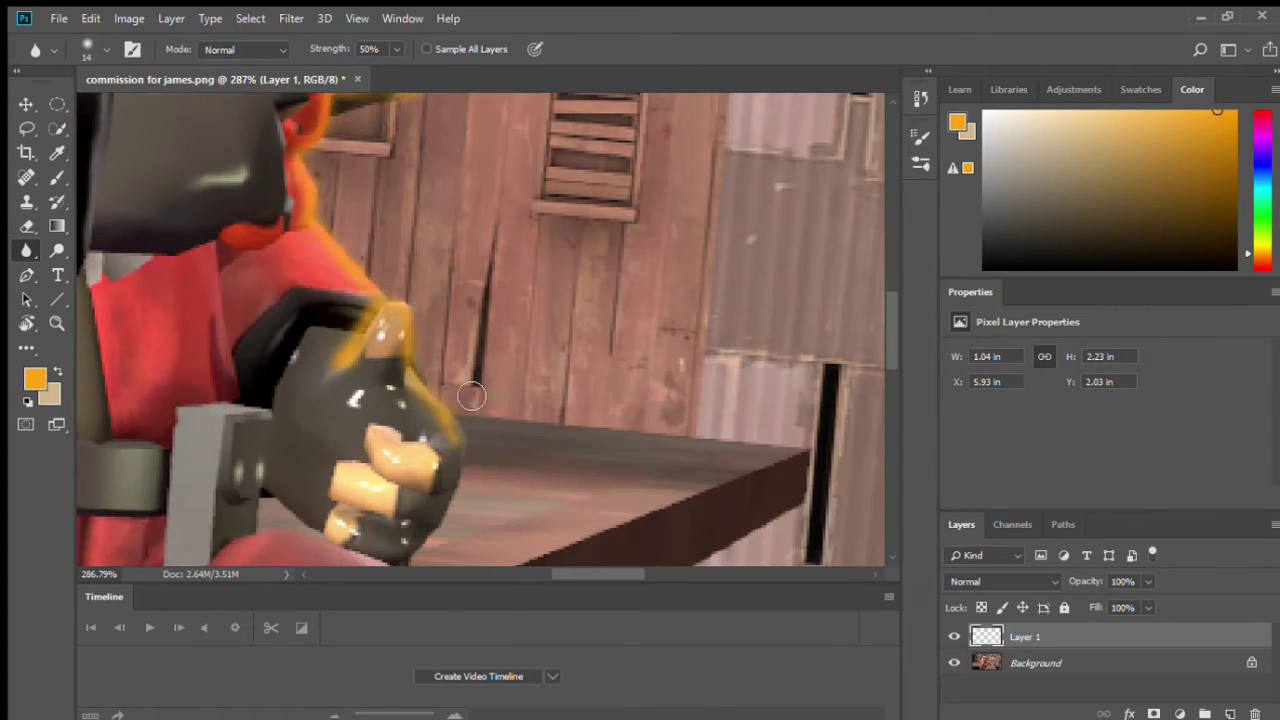
pyautogui.scroll(-1, 472, 397)
pyautogui.moveTo(453, 420)
pyautogui.mouseDown()
pyautogui.moveTo(420, 515)
pyautogui.moveTo(483, 407)
pyautogui.moveTo(458, 400)
pyautogui.mouseUp()
pyautogui.press('z')
pyautogui.scroll(2, 458, 400)
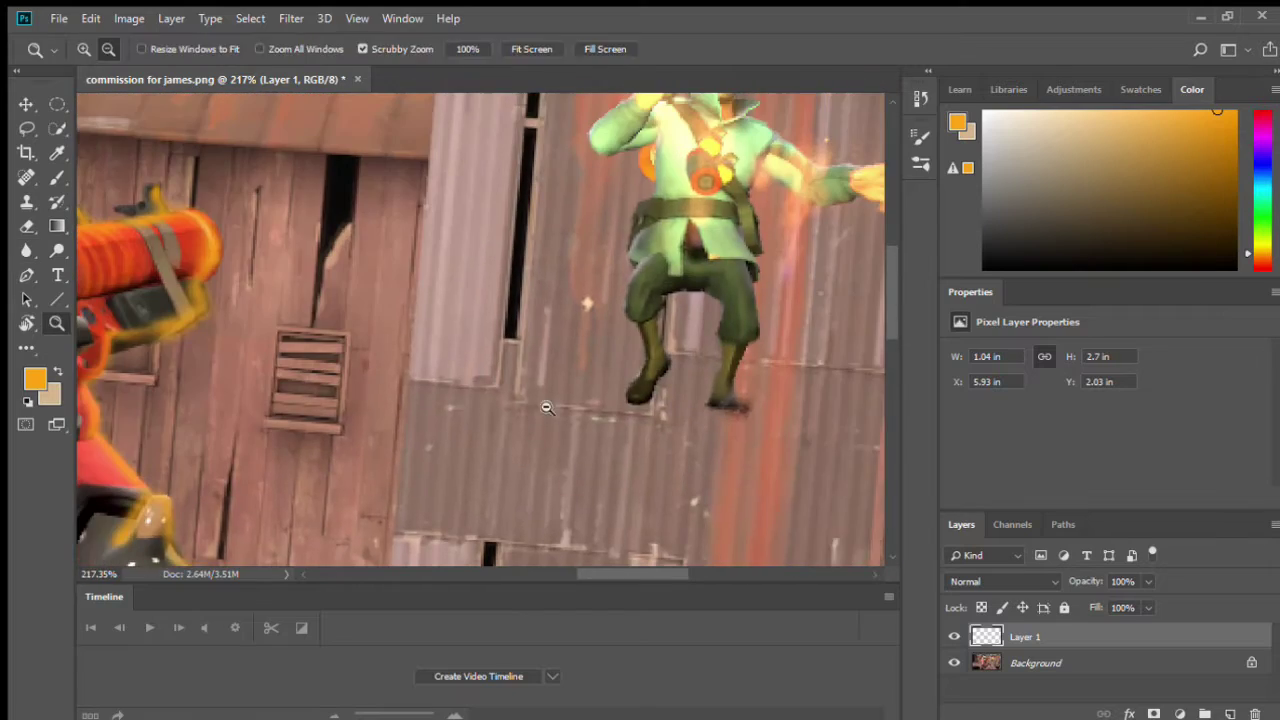
# Step: Add a new layer and paint a smoke wisp rising from the muzzle, shading from black to gray
pyautogui.press('r')
pyautogui.hotkey('ctrl', 'shift', 'alt', 'n')
pyautogui.scroll(4, 260, 400)
pyautogui.press('b')
pyautogui.moveTo(358, 418)
pyautogui.mouseDown()
pyautogui.moveTo(374, 392)
pyautogui.moveTo(400, 202)
pyautogui.mouseUp()
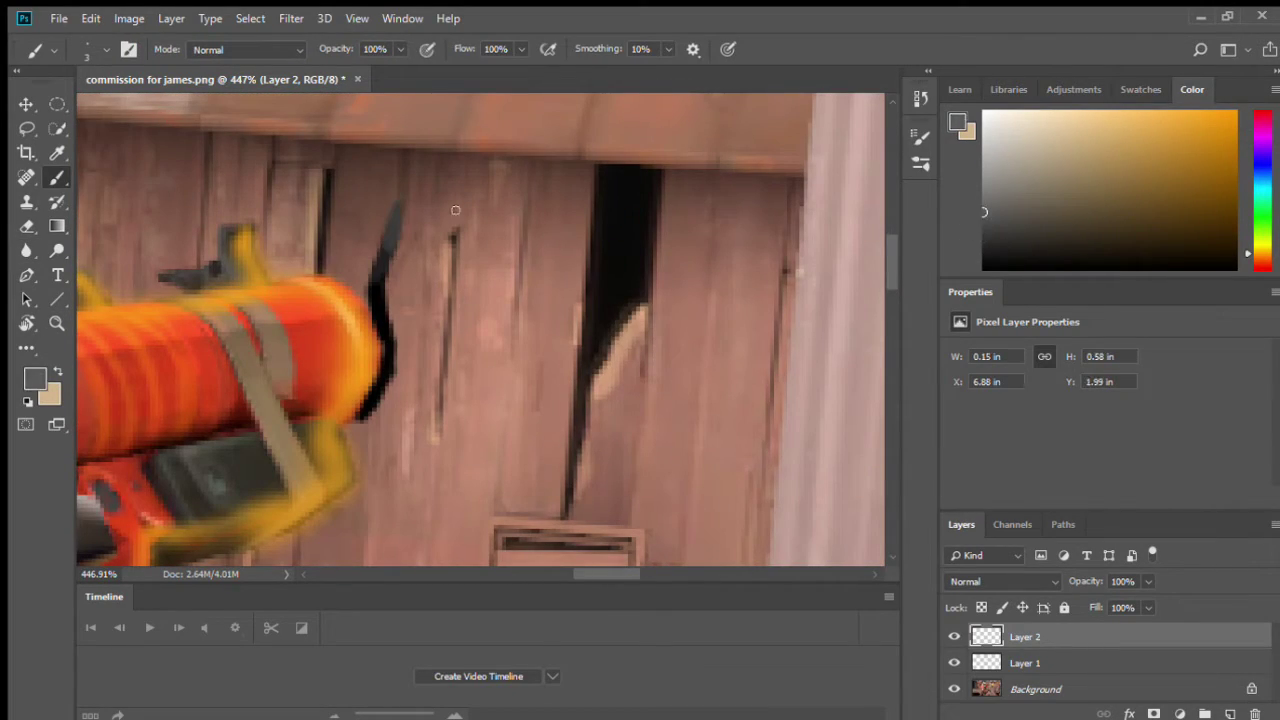
pyautogui.click(986, 185)
pyautogui.scroll(-1, 458, 198)
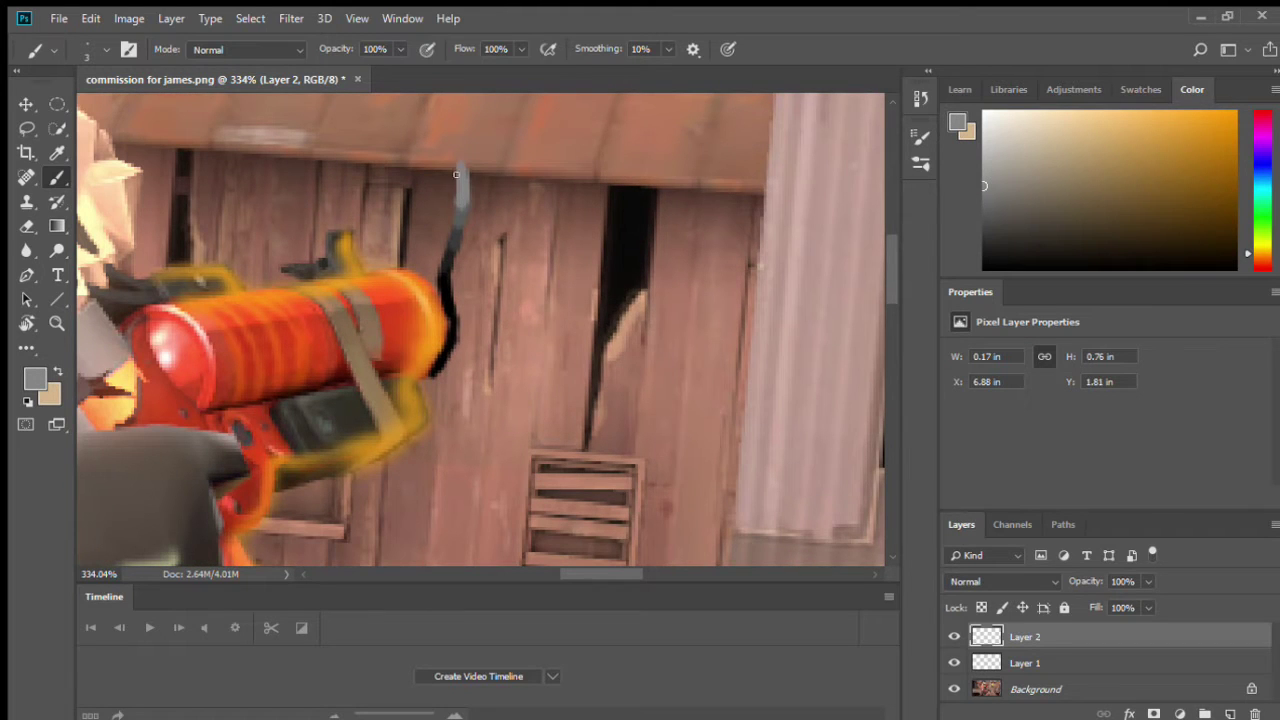
# Step: Blur and smudge the smoke wisp above the muzzle into a soft haze
pyautogui.press('r')
pyautogui.scroll(-2, 462, 143)
pyautogui.moveTo(487, 180)
pyautogui.mouseDown()
pyautogui.moveTo(478, 290)
pyautogui.moveTo(490, 232)
pyautogui.mouseUp()
pyautogui.hotkey('shift', 'r')
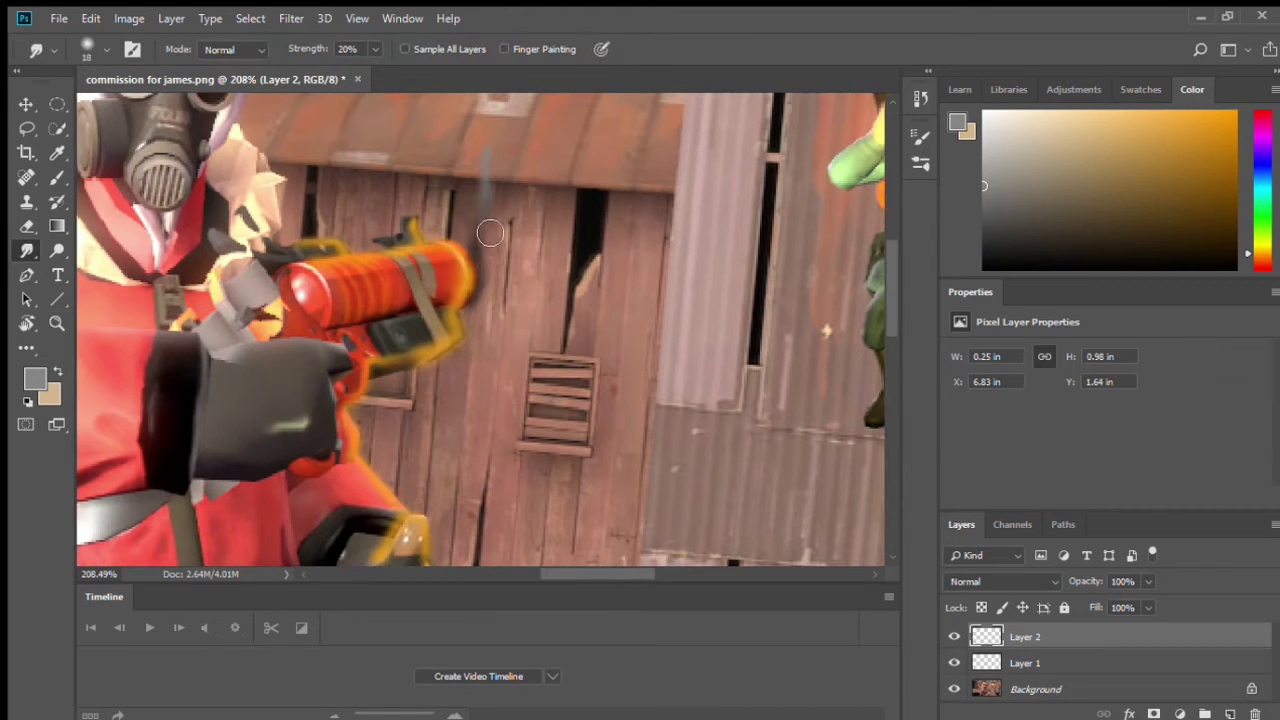
pyautogui.scroll(1, 582, 246)
pyautogui.scroll(2, 630, 325)
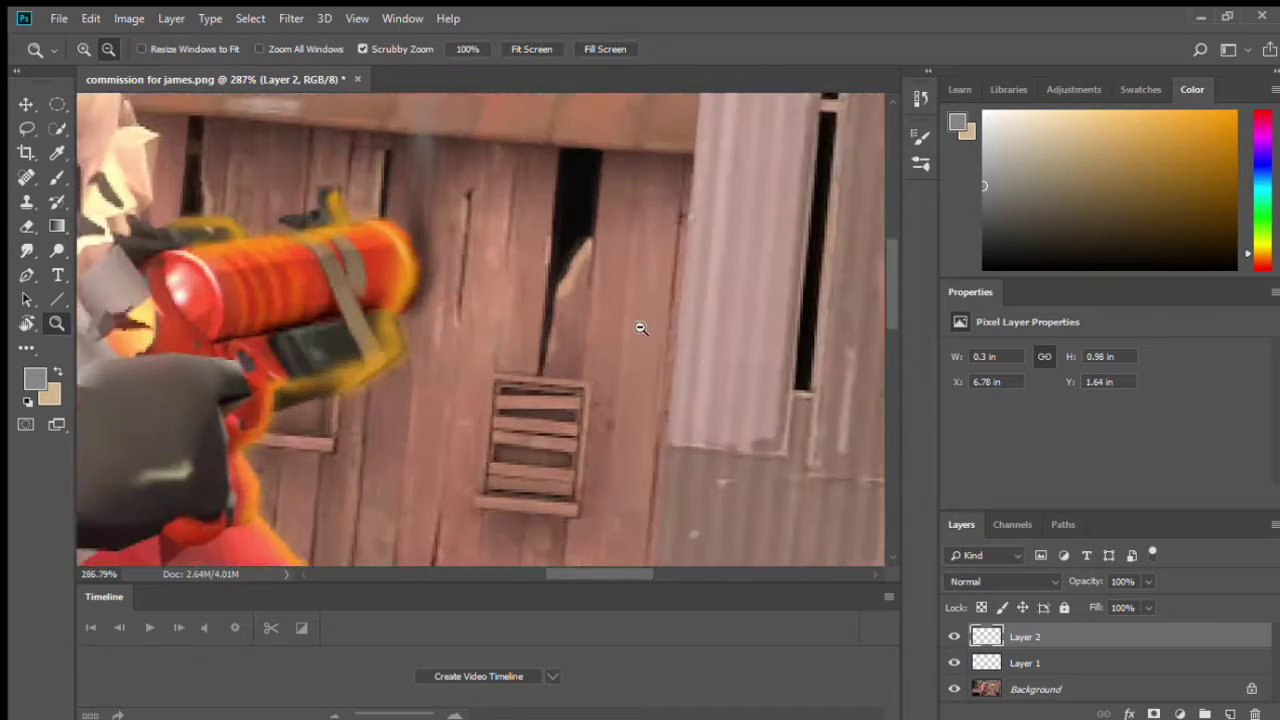
# Step: Extend the smoke upward over the roof in lighter gray, then smudge and blur it
pyautogui.press('b')
pyautogui.press('r')
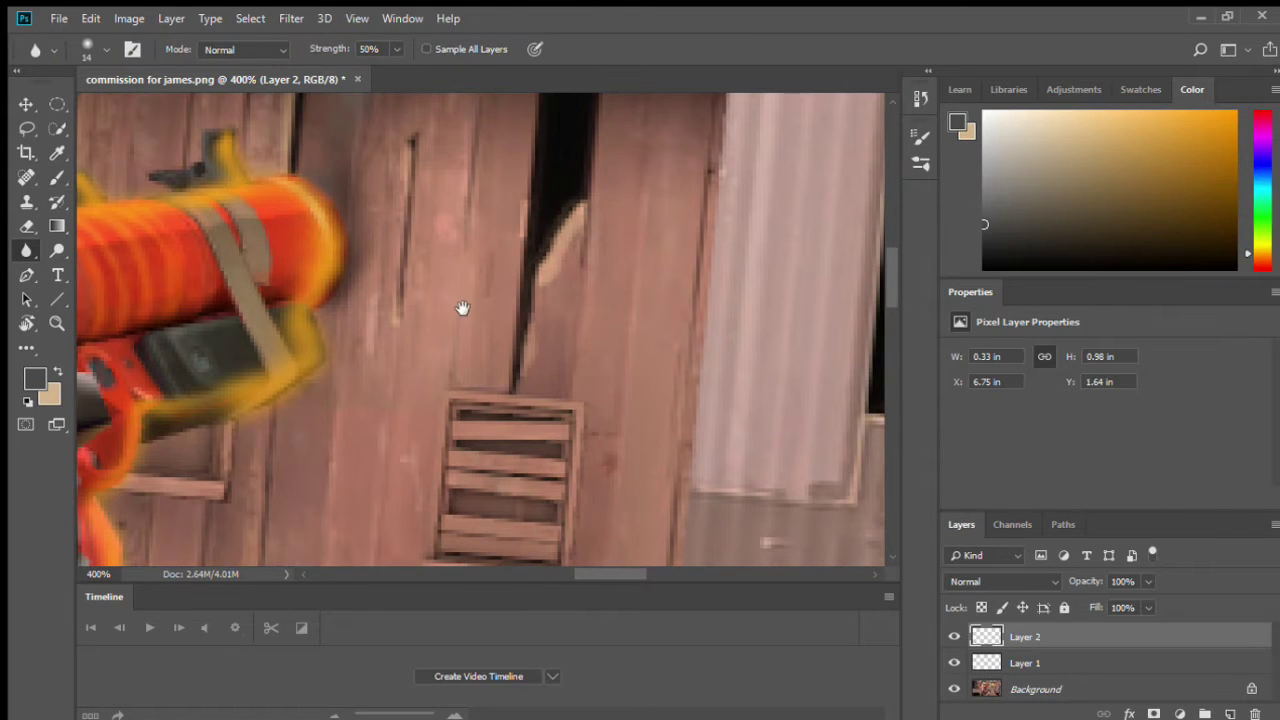
pyautogui.moveTo(462, 308); pyautogui.dragTo(502, 391)
pyautogui.moveTo(384, 268)
pyautogui.mouseDown()
pyautogui.moveTo(300, 262)
pyautogui.moveTo(425, 250)
pyautogui.moveTo(466, 165)
pyautogui.moveTo(498, 148)
pyautogui.mouseUp()
pyautogui.press('b')
pyautogui.press('r')
pyautogui.scroll(-3, 490, 229)
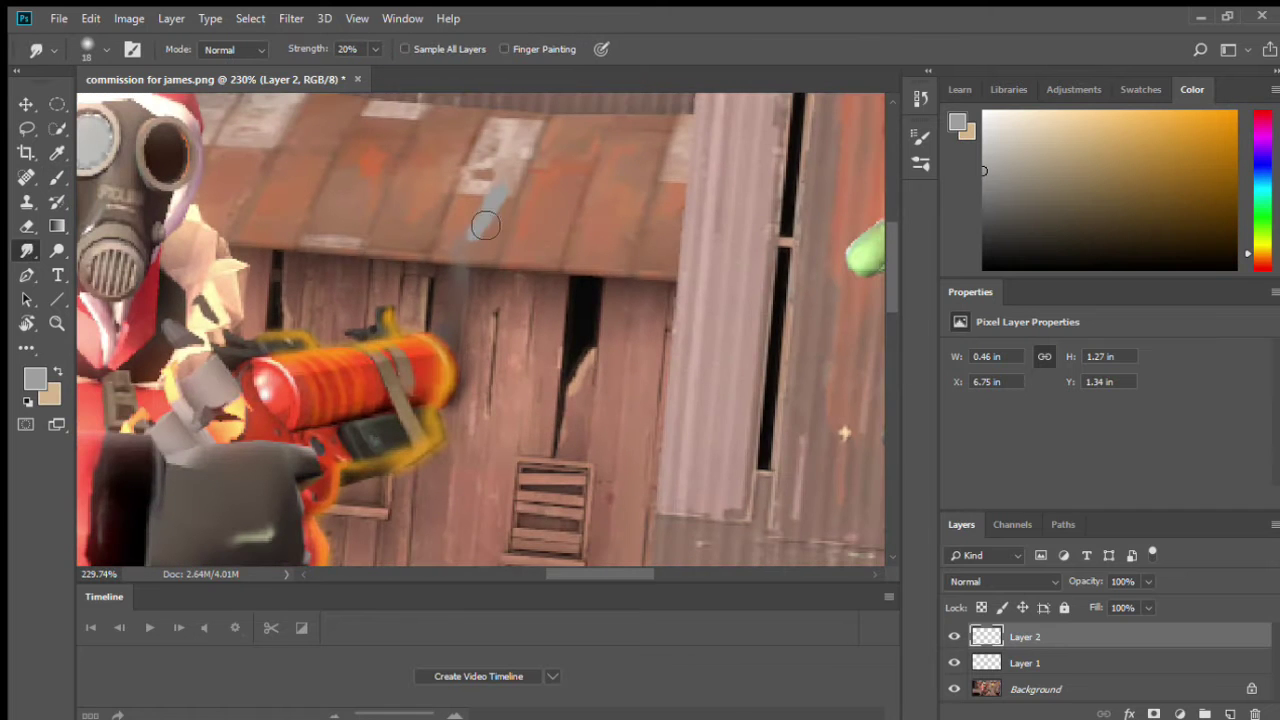
pyautogui.moveTo(473, 236); pyautogui.dragTo(478, 173)
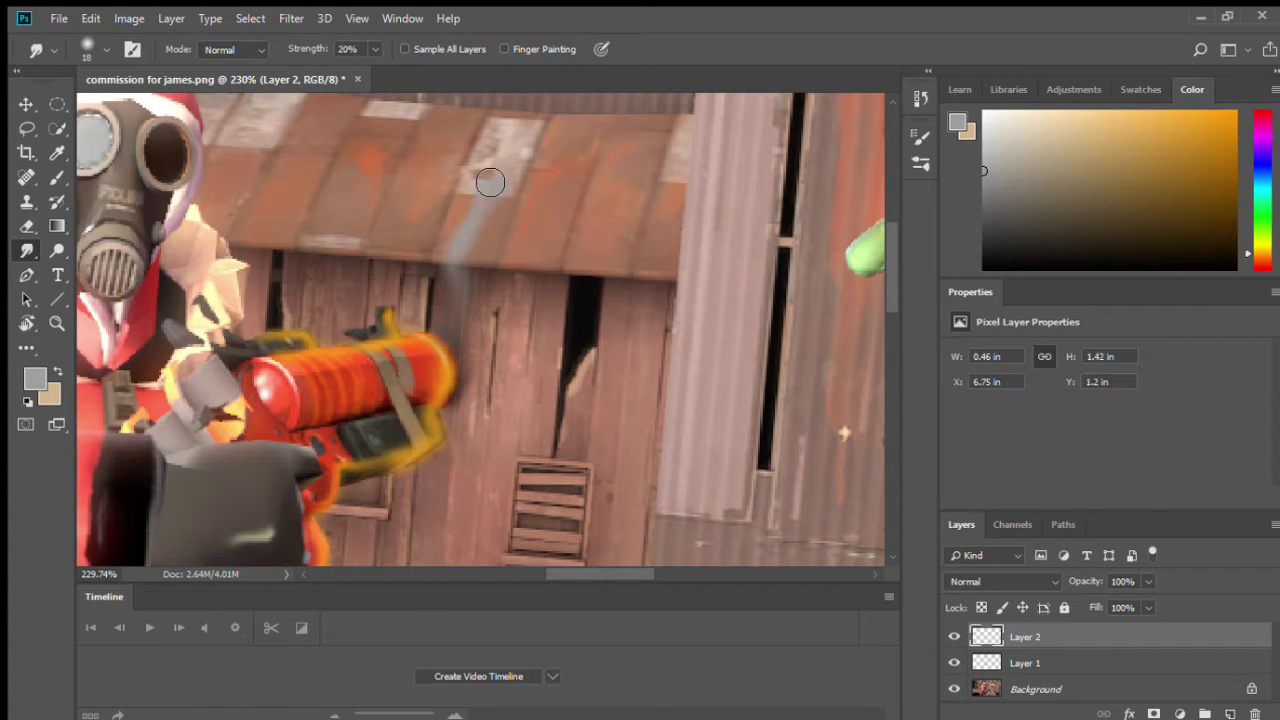
pyautogui.hotkey('shift', 'r')
pyautogui.scroll(-2, 543, 294)
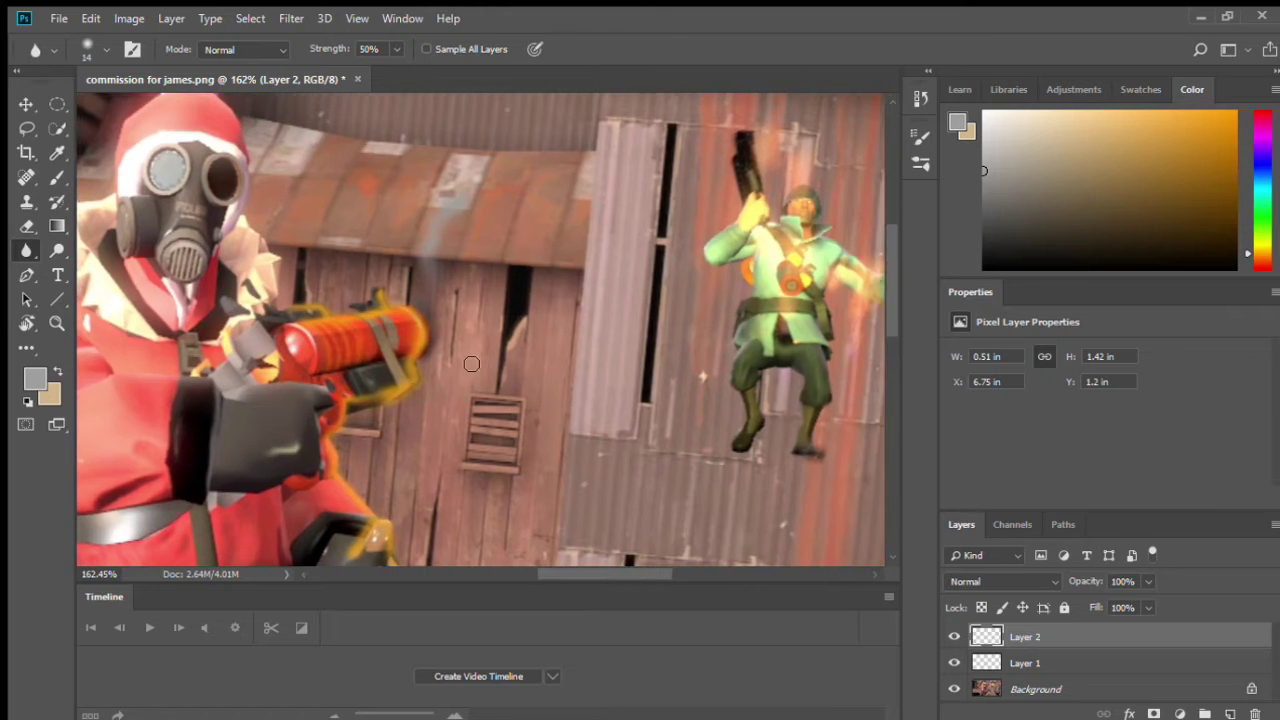
# Step: Add another new layer and set Layer 1's opacity to 50%
pyautogui.scroll(2, 471, 364)
pyautogui.hotkey('shift', 'ctrl', 'alt', 'n')
pyautogui.click(1025, 689)
pyautogui.moveTo(1088, 581); pyautogui.dragTo(1107, 557)
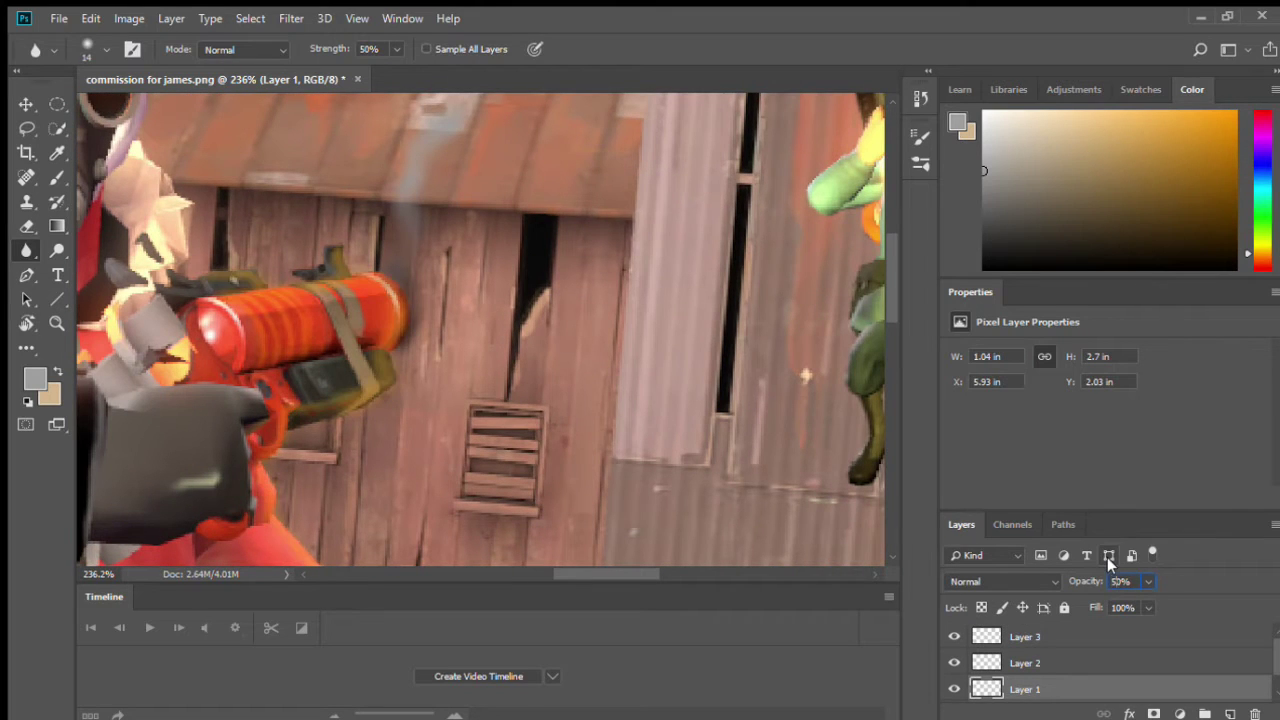
# Step: Move Layer 3 below Layer 2 in the layer stack
pyautogui.scroll(3, 620, 428)
pyautogui.hscroll(3, 620, 428)
pyautogui.click(1008, 637)
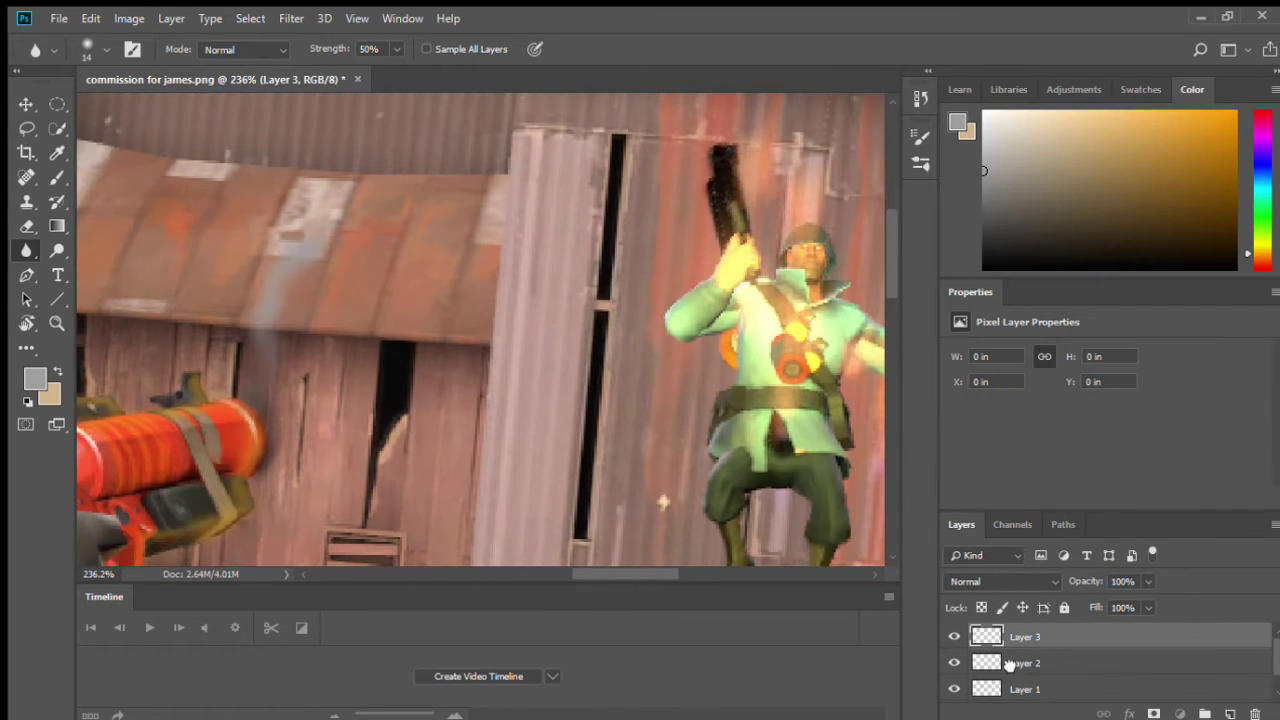
pyautogui.moveTo(1010, 655); pyautogui.dragTo(1010, 672)
# Step: Paint an orange muzzle flash at the end of the barrel on Layer 3 and smudge it outward
pyautogui.scroll(3, 300, 405)
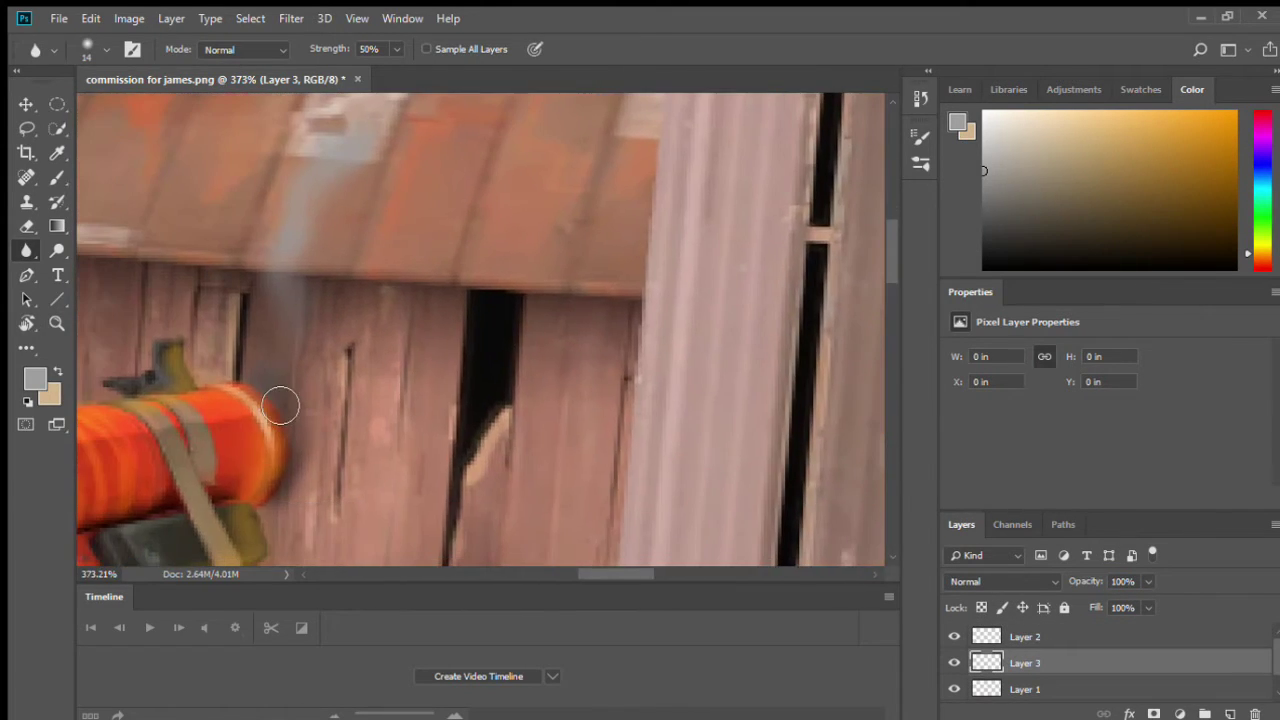
pyautogui.press('b')
pyautogui.click(1200, 110)
pyautogui.moveTo(263, 386)
pyautogui.mouseDown()
pyautogui.moveTo(412, 418)
pyautogui.moveTo(449, 412)
pyautogui.moveTo(427, 440)
pyautogui.moveTo(264, 488)
pyautogui.moveTo(251, 435)
pyautogui.moveTo(263, 441)
pyautogui.moveTo(312, 396)
pyautogui.moveTo(353, 414)
pyautogui.moveTo(262, 446)
pyautogui.moveTo(254, 462)
pyautogui.moveTo(271, 480)
pyautogui.moveTo(292, 472)
pyautogui.moveTo(286, 418)
pyautogui.moveTo(269, 419)
pyautogui.moveTo(303, 447)
pyautogui.moveTo(327, 427)
pyautogui.moveTo(307, 422)
pyautogui.moveTo(360, 409)
pyautogui.moveTo(391, 449)
pyautogui.moveTo(401, 431)
pyautogui.moveTo(310, 417)
pyautogui.moveTo(467, 441)
pyautogui.moveTo(369, 474)
pyautogui.moveTo(500, 466)
pyautogui.moveTo(357, 403)
pyautogui.moveTo(308, 408)
pyautogui.moveTo(360, 420)
pyautogui.mouseUp()
pyautogui.press('r')
pyautogui.hotkey('shift', 'r')
pyautogui.hotkey('shift', 'r')
pyautogui.moveTo(283, 489)
pyautogui.mouseDown()
pyautogui.moveTo(257, 409)
pyautogui.moveTo(486, 394)
pyautogui.moveTo(423, 443)
pyautogui.mouseUp()
pyautogui.moveTo(313, 524)
pyautogui.mouseDown()
pyautogui.moveTo(150, 530)
pyautogui.moveTo(1096, 583)
pyautogui.mouseUp()
# Step: Paint and smudge a pale orange flame core at the muzzle on a new layer with 50% fill
pyautogui.hotkey('ctrl', 'shift', 'alt', 'n')
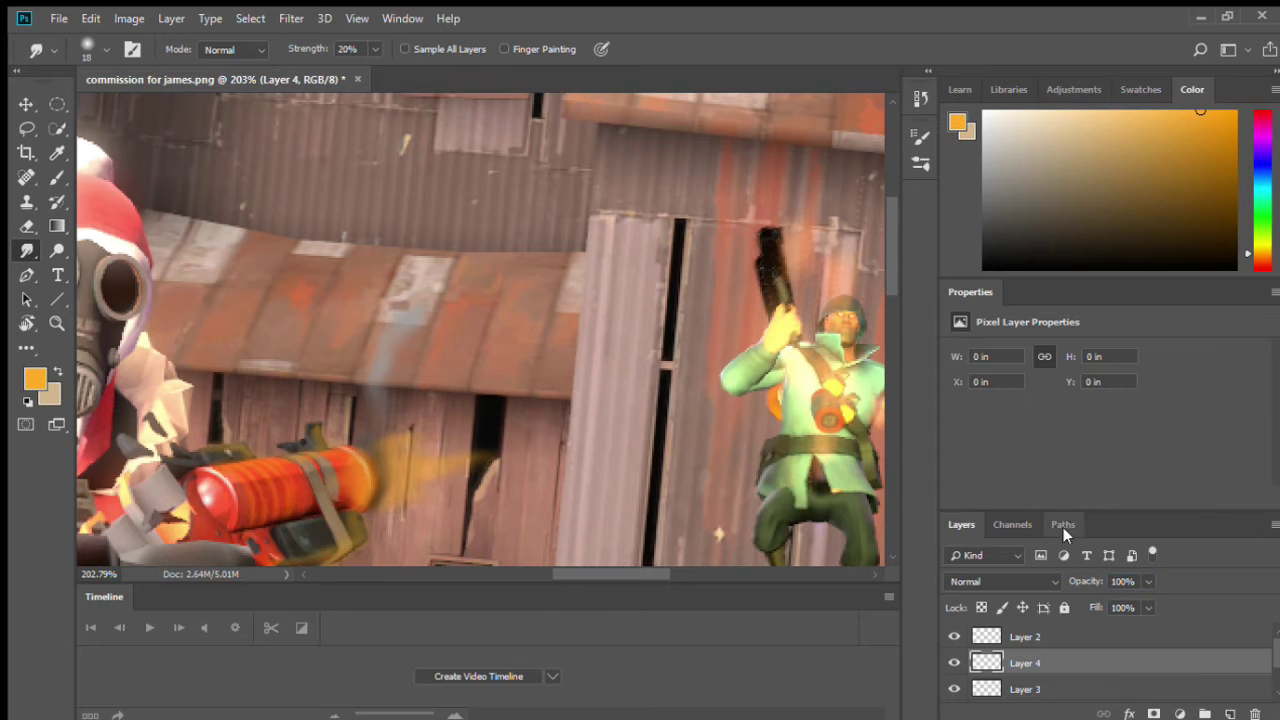
pyautogui.scroll(3, 260, 465)
pyautogui.click(1105, 117)
pyautogui.press('b')
pyautogui.moveTo(578, 484)
pyautogui.mouseDown()
pyautogui.moveTo(548, 482)
pyautogui.moveTo(542, 540)
pyautogui.moveTo(596, 482)
pyautogui.moveTo(527, 527)
pyautogui.mouseUp()
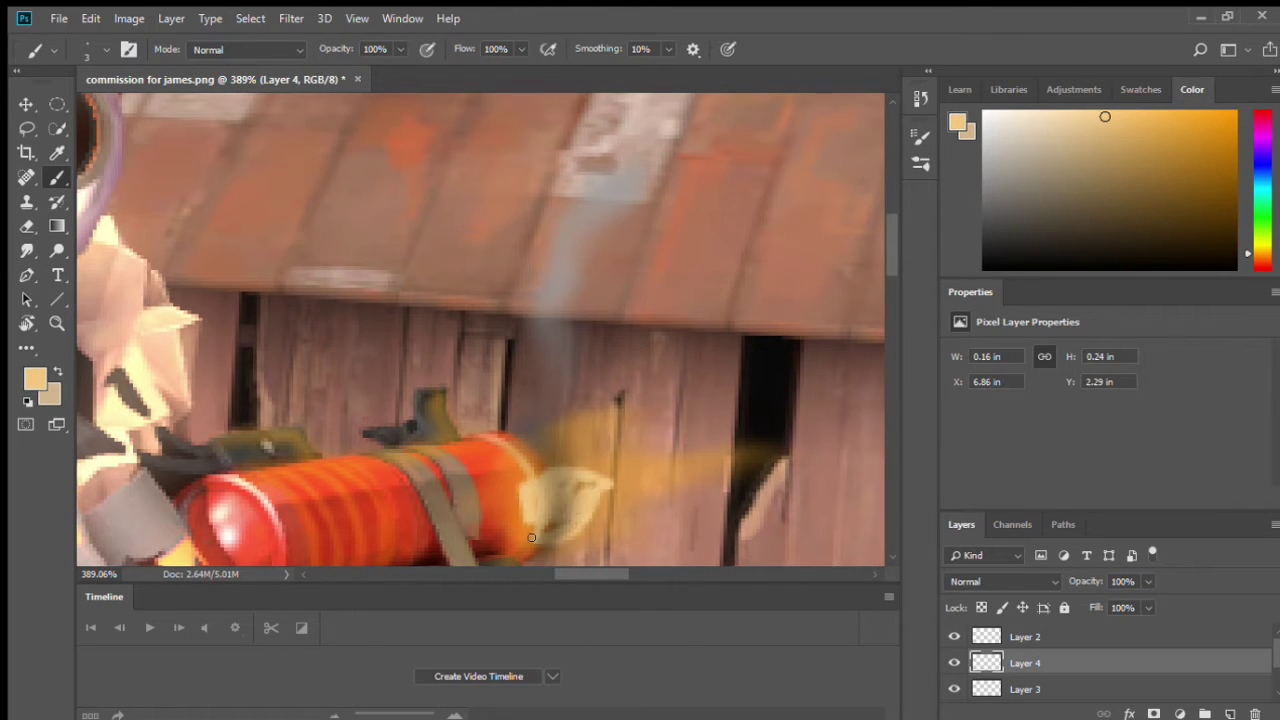
pyautogui.press('r')
pyautogui.moveTo(575, 486)
pyautogui.mouseDown()
pyautogui.moveTo(581, 516)
pyautogui.moveTo(501, 468)
pyautogui.moveTo(580, 455)
pyautogui.moveTo(665, 484)
pyautogui.moveTo(615, 556)
pyautogui.mouseUp()
pyautogui.press('z')
pyautogui.scroll(-5, 484, 347)
pyautogui.hscroll(3, 484, 347)
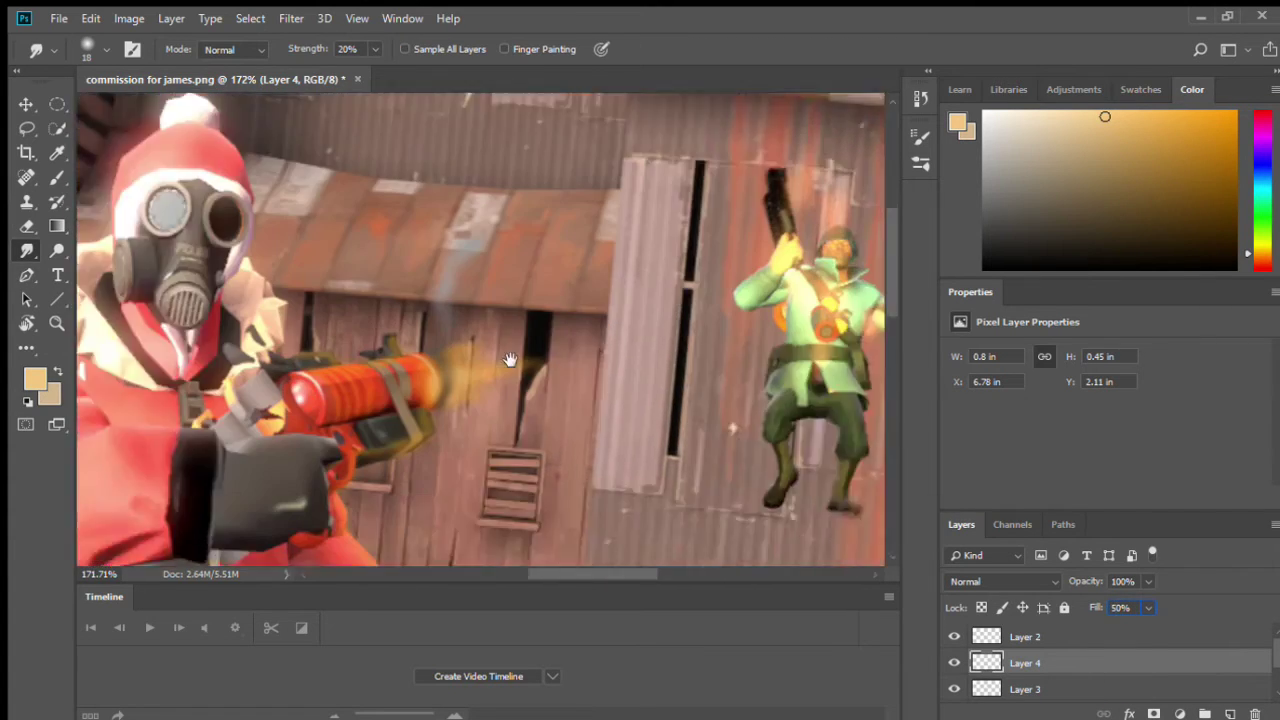
# Step: Add a new layer on top and paint an orange outline along the knee beside the gloved fist
pyautogui.scroll(-3, 484, 347)
pyautogui.press('r')
pyautogui.scroll(4, 500, 320)
pyautogui.hotkey('ctrl', 'shift', 'alt', 'n')
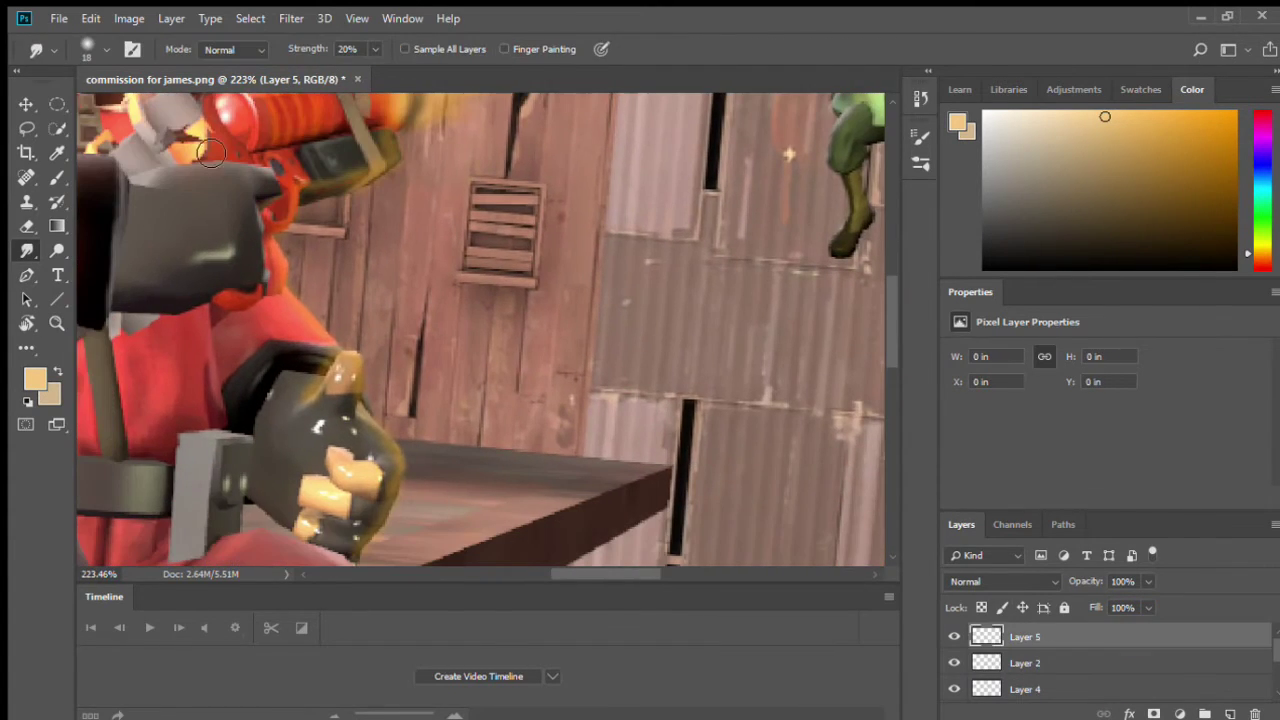
pyautogui.scroll(4, 502, 318)
pyautogui.press('b')
pyautogui.scroll(-2, 502, 318)
pyautogui.moveTo(1105, 117)
pyautogui.mouseDown()
pyautogui.moveTo(1175, 130)
pyautogui.moveTo(1204, 111)
pyautogui.mouseUp()
pyautogui.moveTo(155, 292)
pyautogui.mouseDown()
pyautogui.moveTo(200, 290)
pyautogui.moveTo(449, 422)
pyautogui.mouseUp()
pyautogui.scroll(-3, 560, 429)
pyautogui.moveTo(557, 412); pyautogui.dragTo(570, 545)
# Step: Continue the outline down the outer edge of the same trouser leg in a slightly darker orange
pyautogui.scroll(-5, 608, 449)
pyautogui.moveTo(1131, 127); pyautogui.dragTo(1182, 136)
pyautogui.moveTo(640, 294)
pyautogui.mouseDown()
pyautogui.moveTo(595, 403)
pyautogui.moveTo(552, 435)
pyautogui.moveTo(594, 438)
pyautogui.moveTo(679, 312)
pyautogui.moveTo(545, 392)
pyautogui.mouseUp()
pyautogui.scroll(-3, 498, 516)
pyautogui.moveTo(586, 349); pyautogui.dragTo(425, 535)
pyautogui.moveTo(757, 428)
pyautogui.mouseDown()
pyautogui.moveTo(713, 469)
pyautogui.moveTo(720, 380)
pyautogui.moveTo(734, 400)
pyautogui.mouseUp()
# Step: Blur the orange leg outline and set Layer 5's fill to 50%
pyautogui.press('r')
pyautogui.scroll(-2, 716, 408)
pyautogui.scroll(-6, 716, 408)
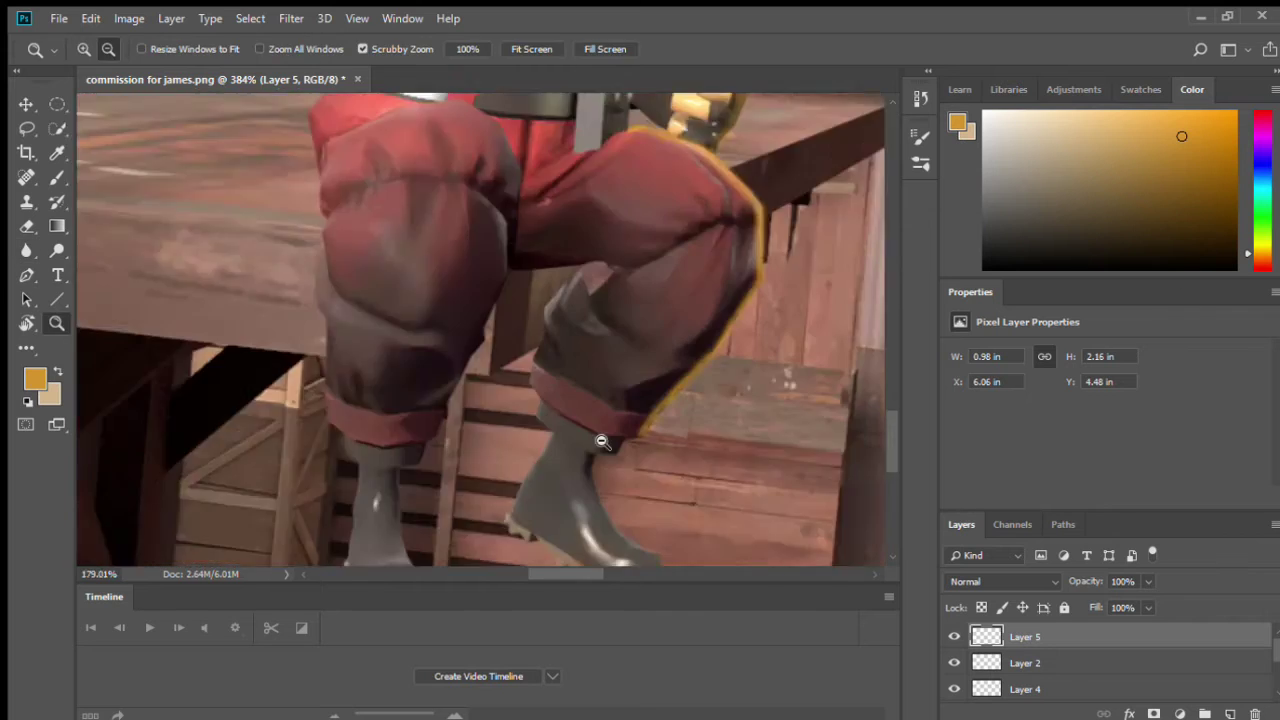
pyautogui.click(1120, 607)
pyautogui.write('50')
pyautogui.press('Return')
# Step: Set Layer 1's opacity to 30%
pyautogui.scroll(-3, 1142, 675)
pyautogui.click(1140, 665)
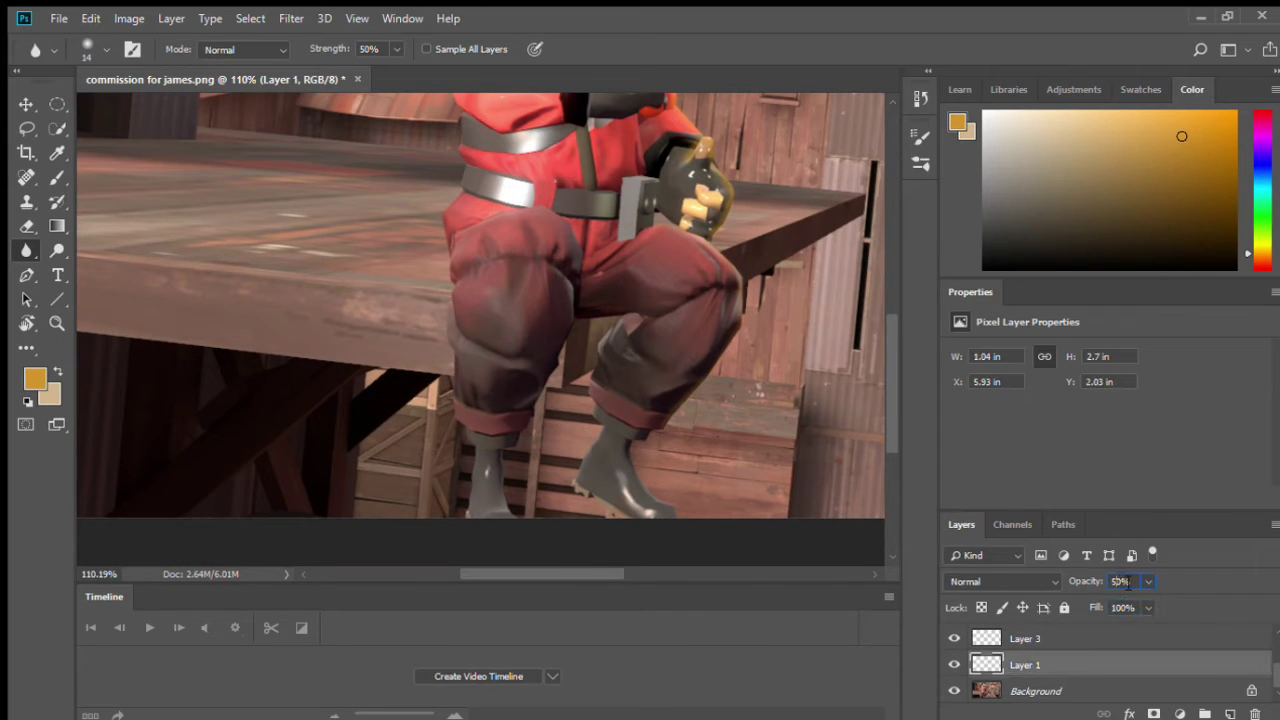
pyautogui.click(1121, 609)
pyautogui.write('30')
pyautogui.press('Return')
pyautogui.moveTo(750, 338); pyautogui.dragTo(550, 619)
# Step: Move Layer 2 below Layer 3 and set Layer 4's opacity to 40%
pyautogui.scroll(3, 1100, 660)
pyautogui.click(1025, 637)
pyautogui.moveTo(687, 387); pyautogui.dragTo(675, 258)
pyautogui.scroll(-1, 1134, 663)
pyautogui.click(1057, 663)
pyautogui.click(1118, 581)
pyautogui.click(1082, 638)
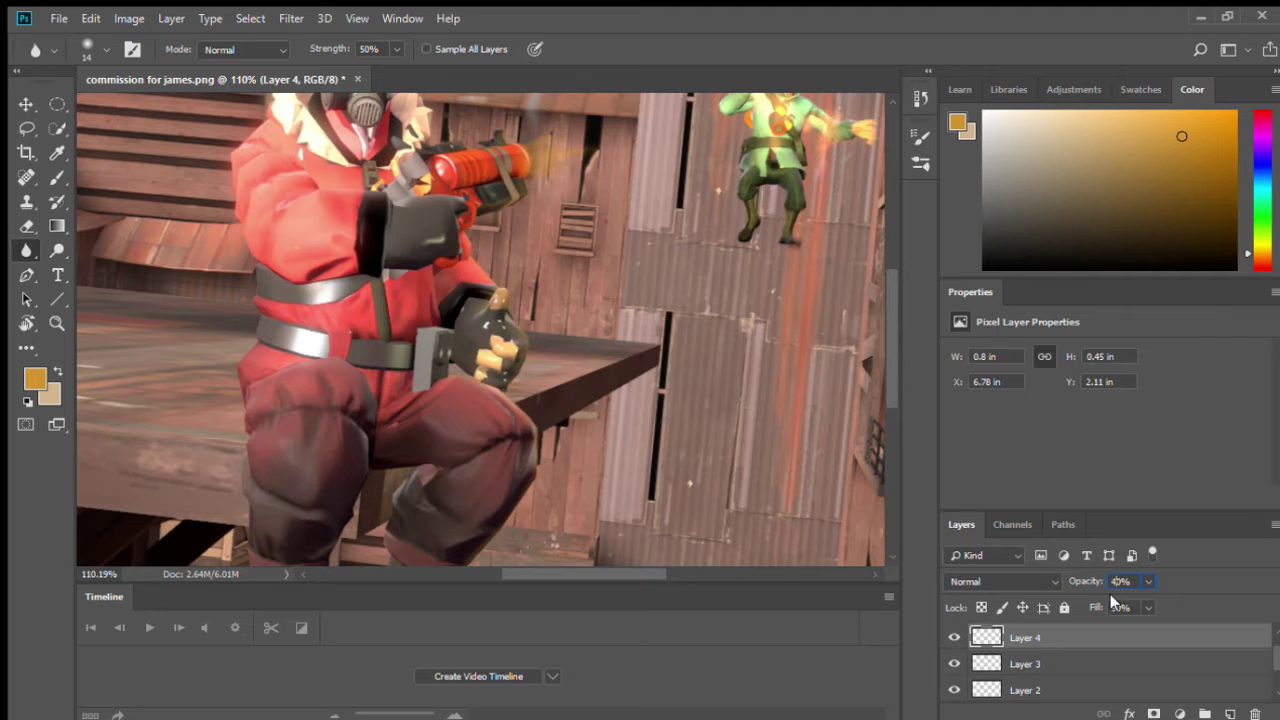
# Step: Paint the rear of the gun barrel with its sampled red on a new layer and blur the strokes
pyautogui.scroll(7, 771, 455)
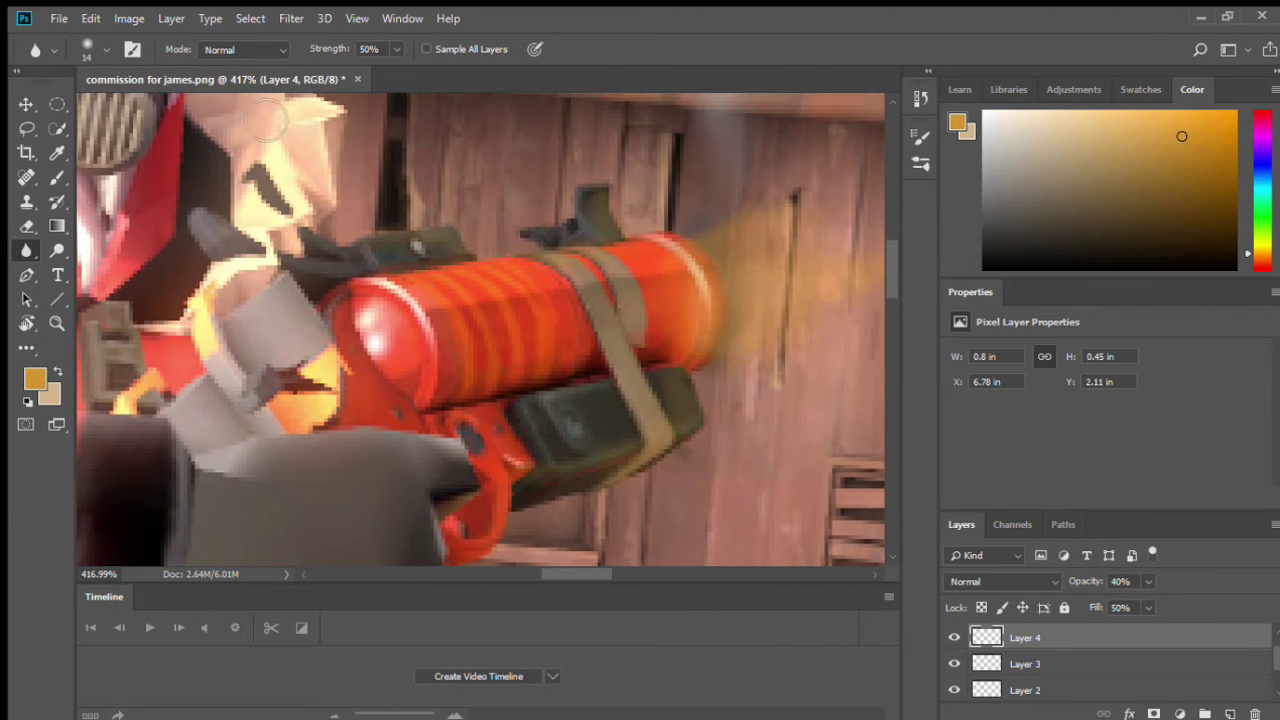
pyautogui.hotkey('shift', 'r')
pyautogui.press('b')
pyautogui.keyDown('alt'); pyautogui.click(443, 335); pyautogui.keyUp('alt')
pyautogui.hotkey('ctrl', 'shift', 'alt', 'n')
pyautogui.hotkey('ctrl', 'shift', 'alt', 'n')
pyautogui.moveTo(322, 318)
pyautogui.mouseDown()
pyautogui.moveTo(334, 399)
pyautogui.moveTo(315, 420)
pyautogui.moveTo(357, 330)
pyautogui.mouseUp()
pyautogui.hotkey('shift', 'r')
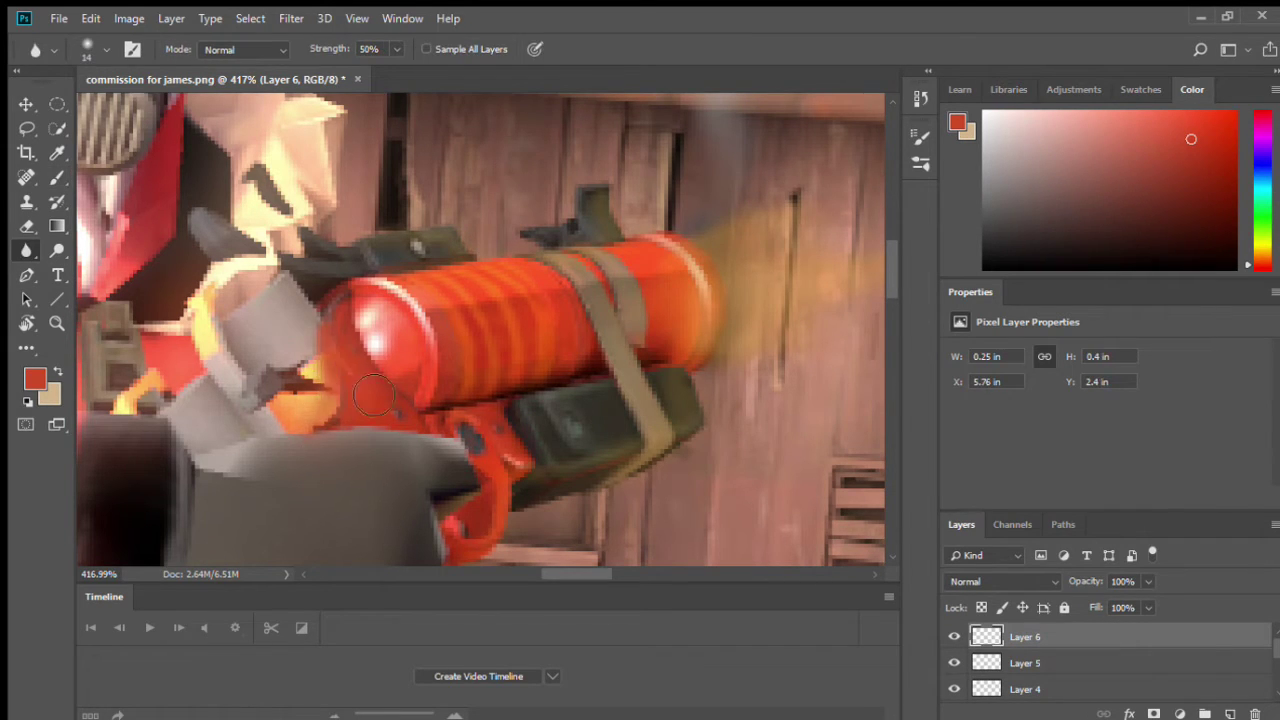
pyautogui.moveTo(320, 425); pyautogui.dragTo(340, 315)
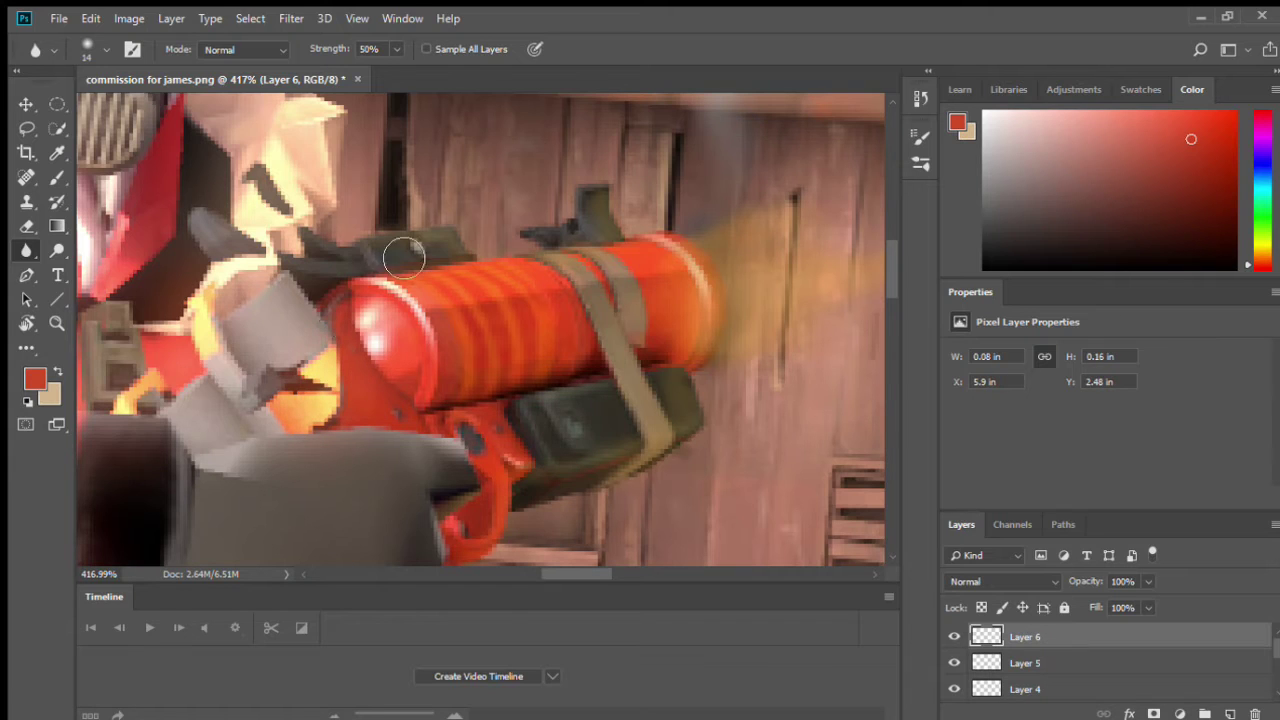
# Step: Paint dark red shading around the rear rim of the gun barrel on Layer 6
pyautogui.press('i')
pyautogui.click(1171, 202)
pyautogui.press('b')
pyautogui.moveTo(313, 332)
pyautogui.mouseDown()
pyautogui.moveTo(333, 396)
pyautogui.moveTo(332, 308)
pyautogui.moveTo(320, 345)
pyautogui.moveTo(328, 389)
pyautogui.mouseUp()
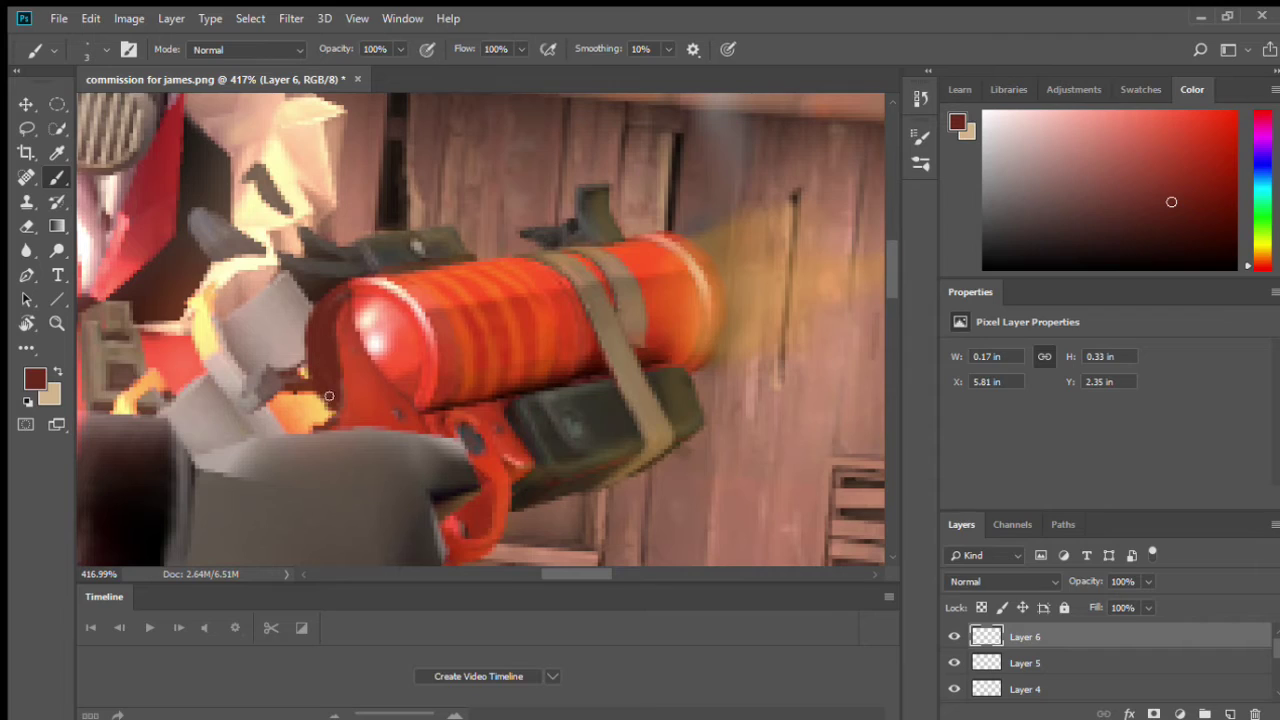
pyautogui.scroll(-5, 375, 375)
pyautogui.scroll(6, 375, 375)
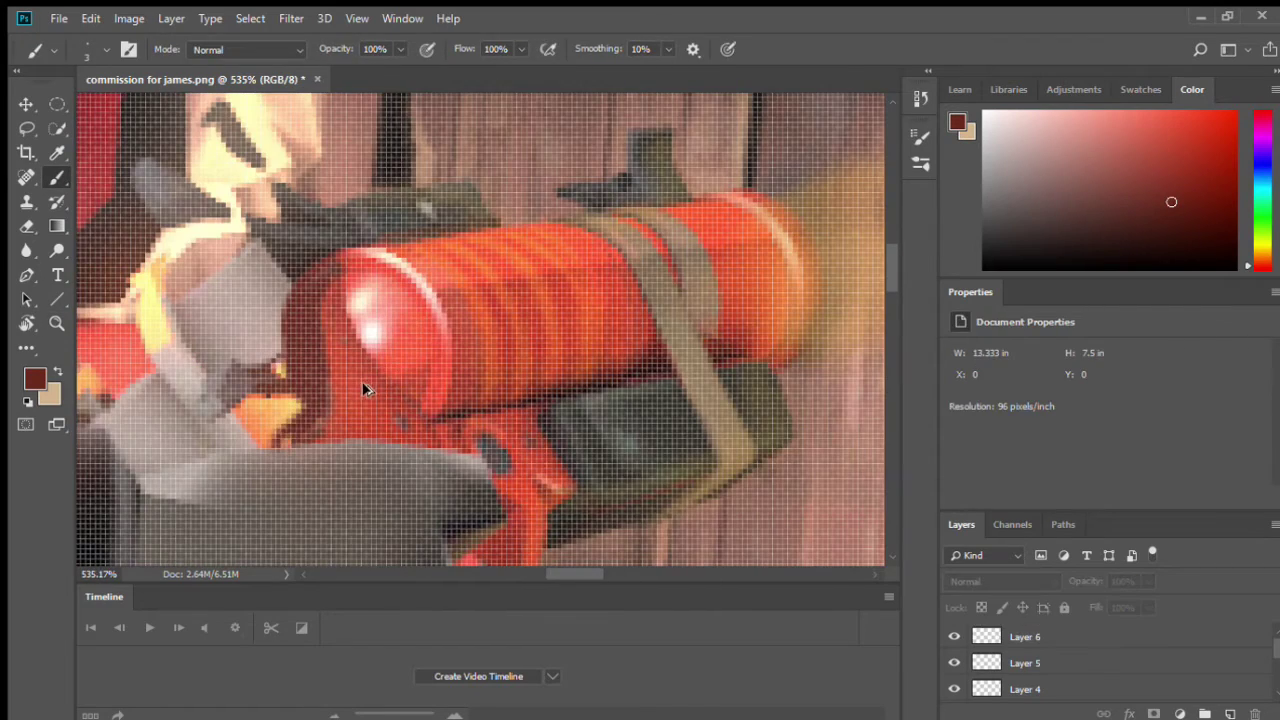
pyautogui.scroll(-6, 378, 378)
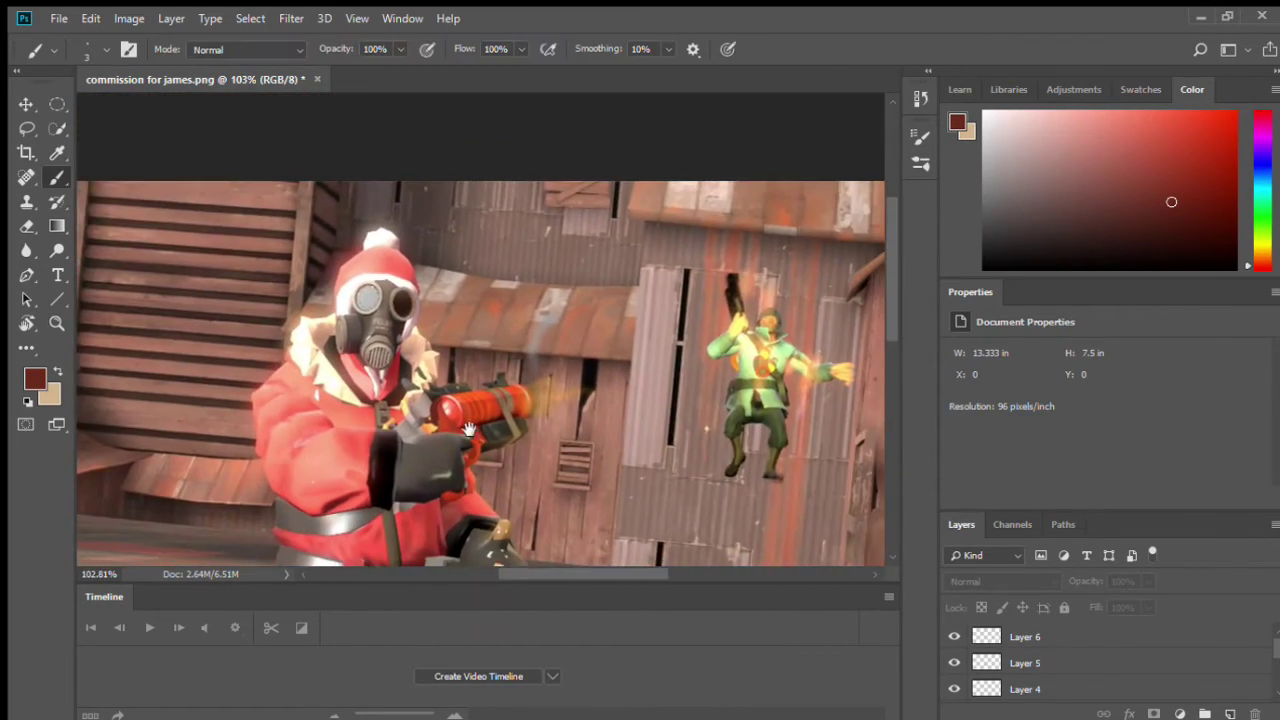
pyautogui.scroll(4, 478, 435)
pyautogui.click(1025, 637)
pyautogui.press('z')
pyautogui.scroll(-5, 655, 266)
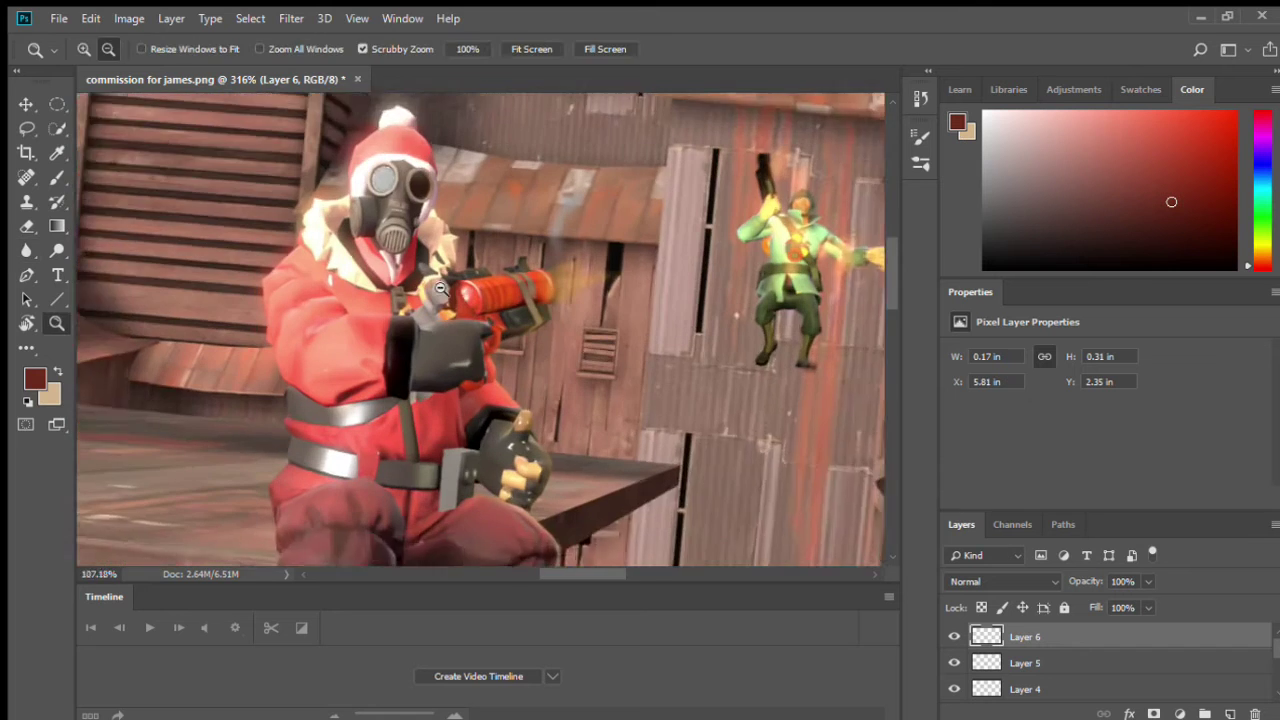
pyautogui.scroll(2, 655, 266)
pyautogui.press('b')
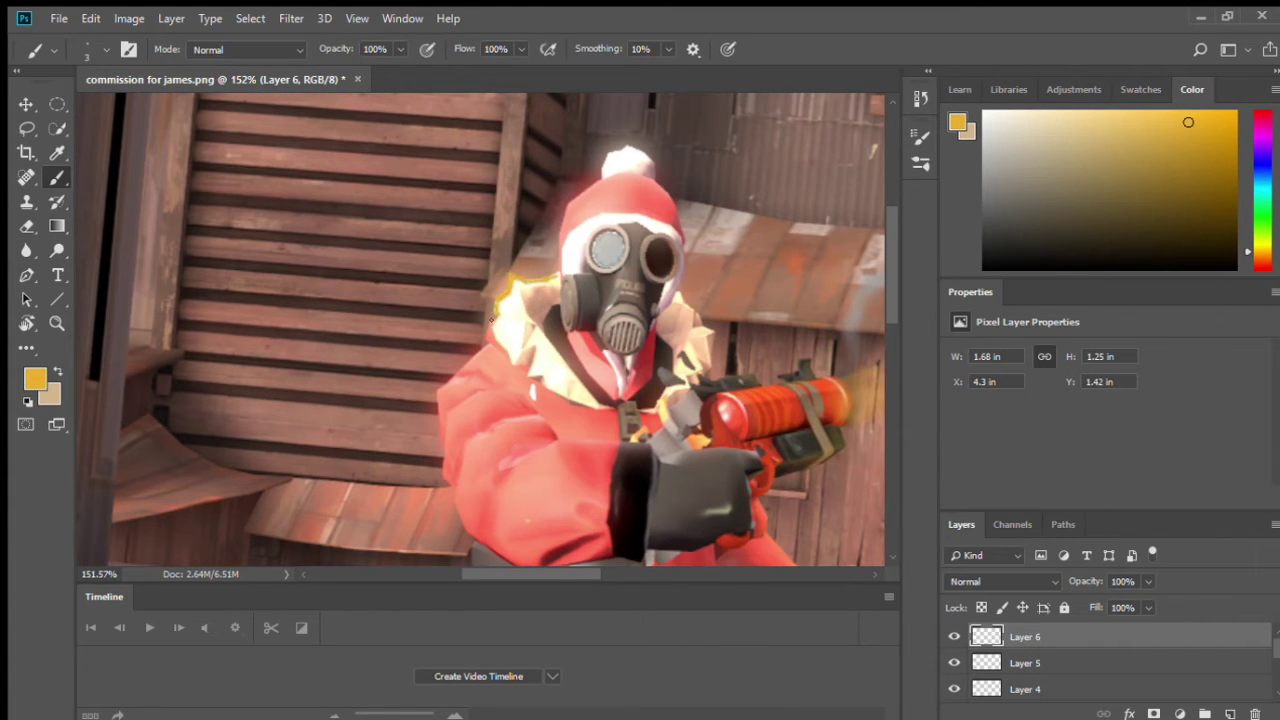
pyautogui.moveTo(447, 467)
pyautogui.mouseDown()
pyautogui.moveTo(436, 422)
pyautogui.moveTo(458, 484)
pyautogui.mouseUp()
pyautogui.press('r')
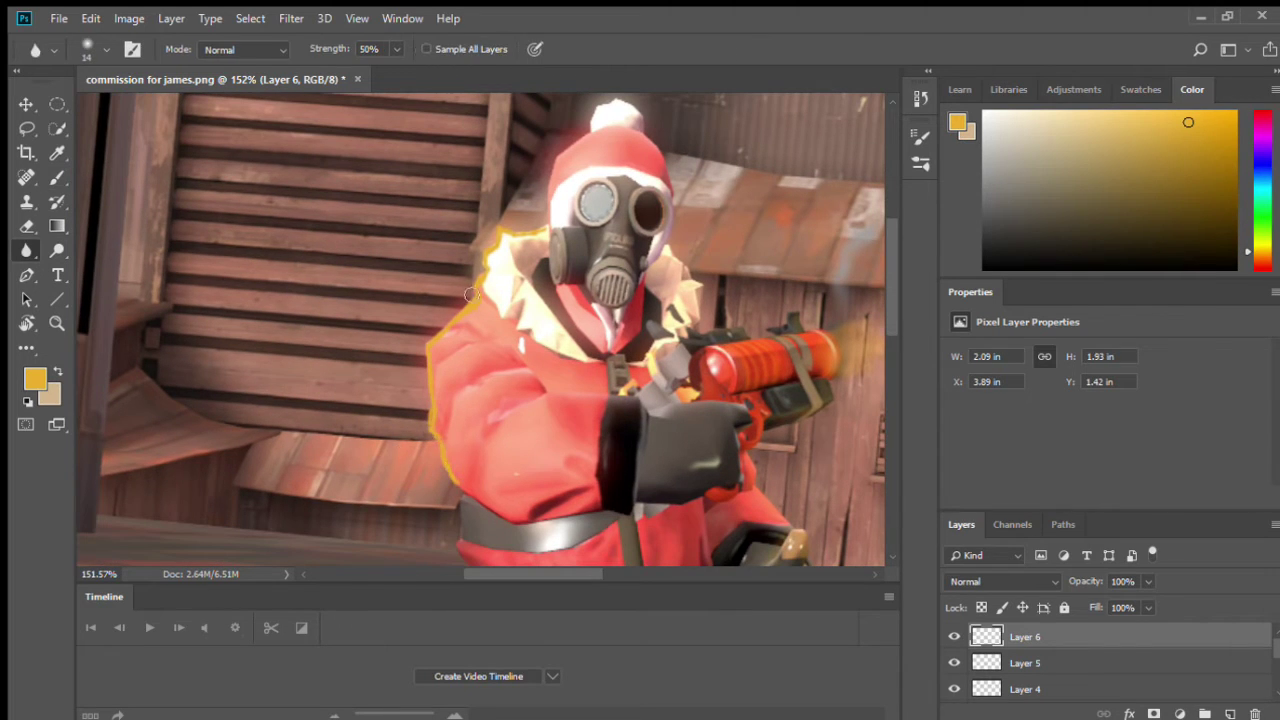
pyautogui.write('50b')
pyautogui.hotkey('ctrl', 'alt', 'z')
pyautogui.hotkey('ctrl', 'alt', 'z')
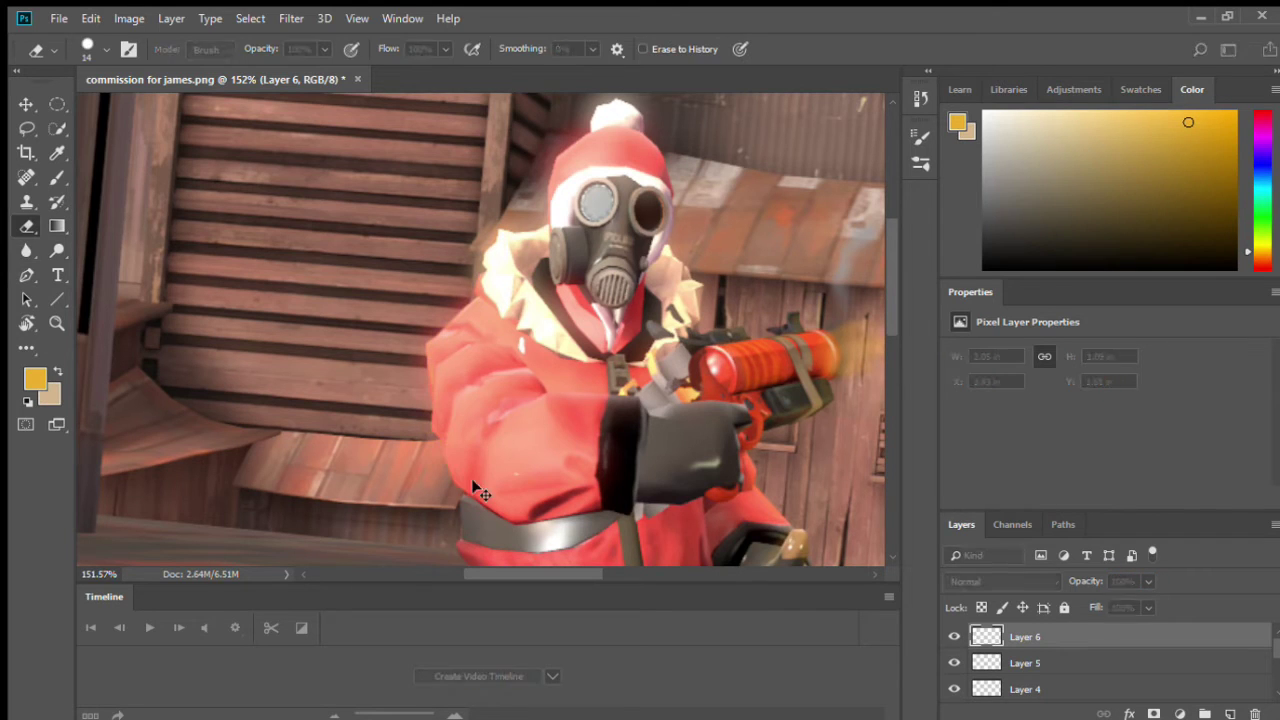
# Step: Paint a yellow-orange rim light around the masked character's collar and sleeve on a new layer, blur it and set its opacity to 30%
pyautogui.hotkey('ctrl', 'shift', 'alt', 'n')
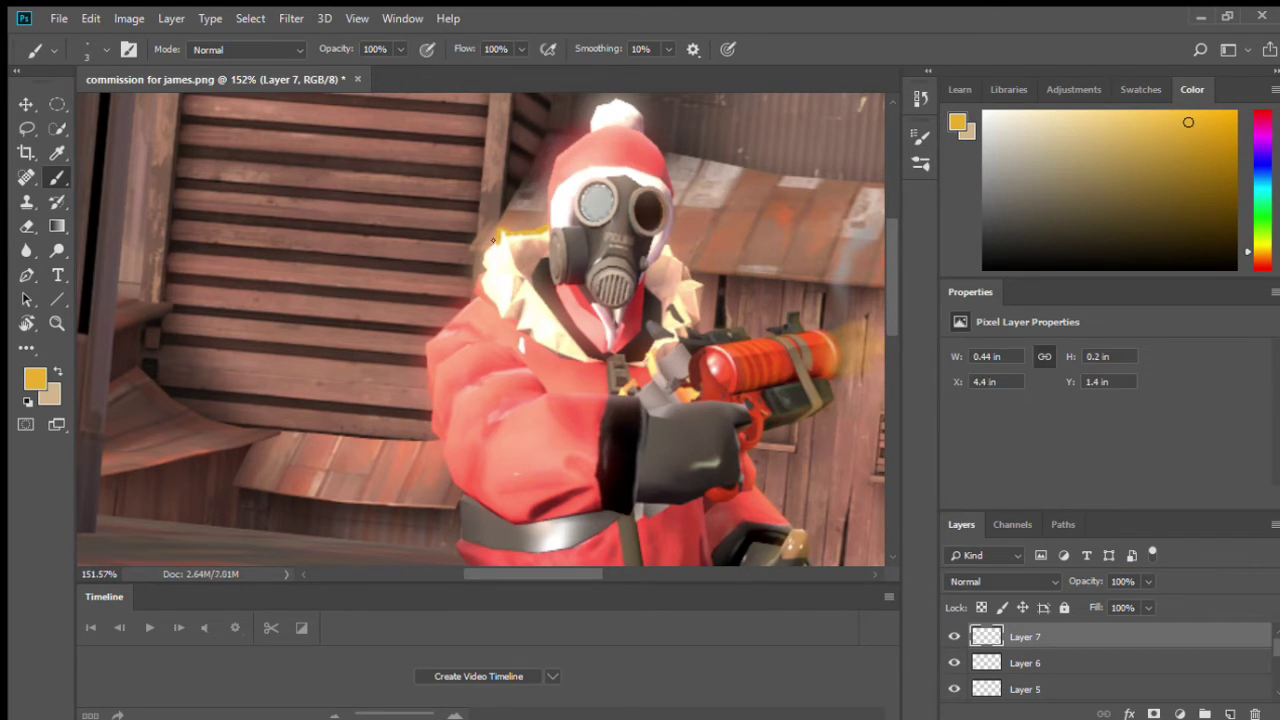
pyautogui.click(1168, 113)
pyautogui.hotkey('ctrl', 'z')
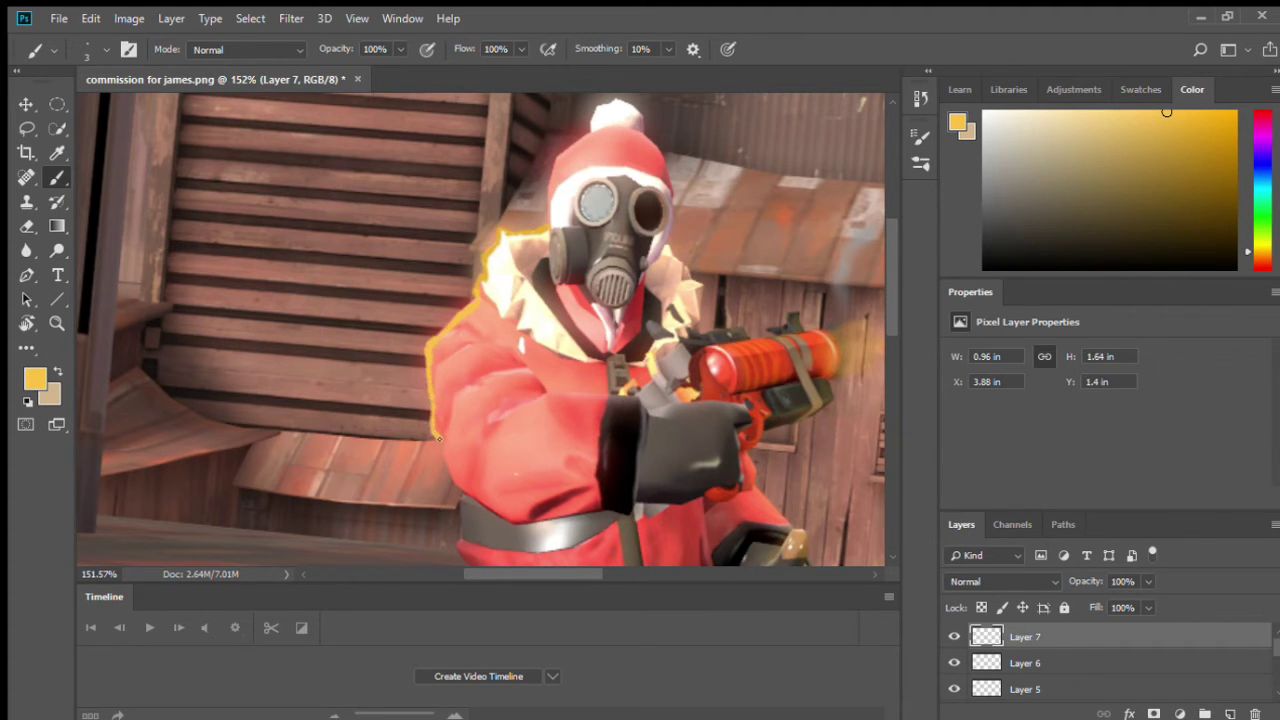
pyautogui.press('r')
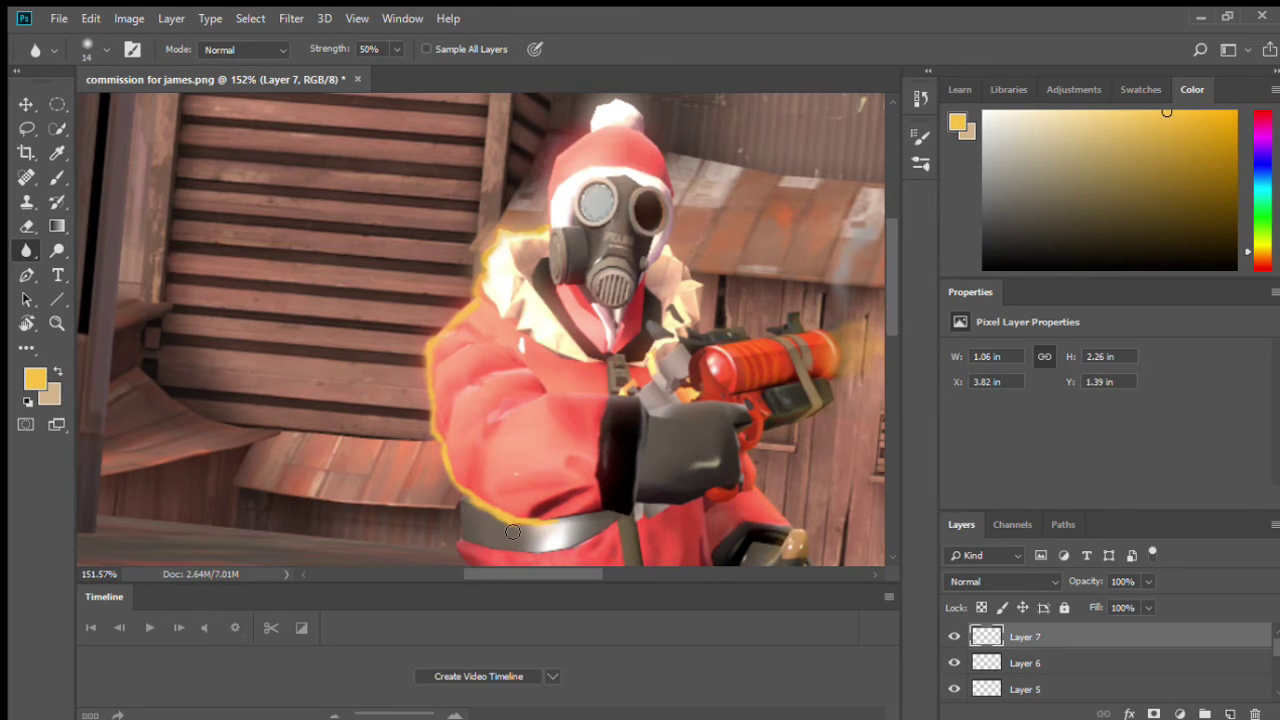
pyautogui.click(1122, 581)
pyautogui.write('30')
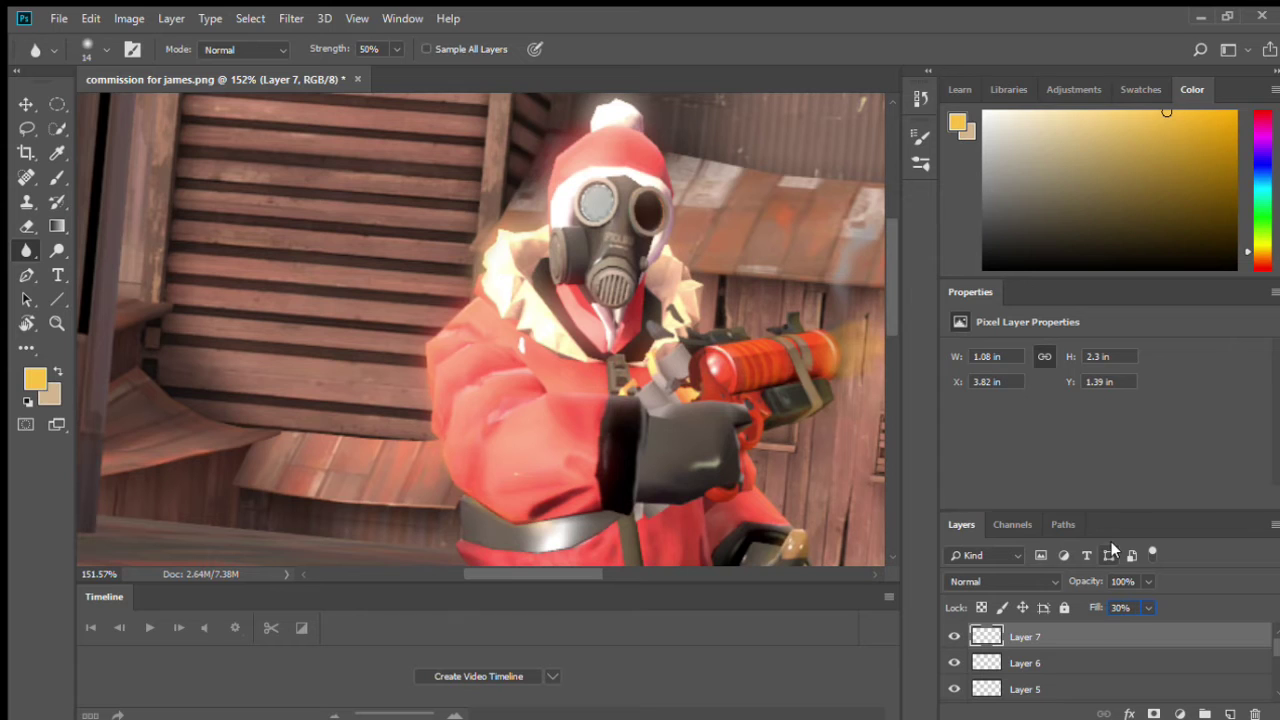
# Step: Extend the rim light on Layer 7 down the outer edge of the belts and hip, and blur it
pyautogui.scroll(-1, 480, 400)
pyautogui.press('z')
pyautogui.moveTo(440, 420); pyautogui.dragTo(500, 420)
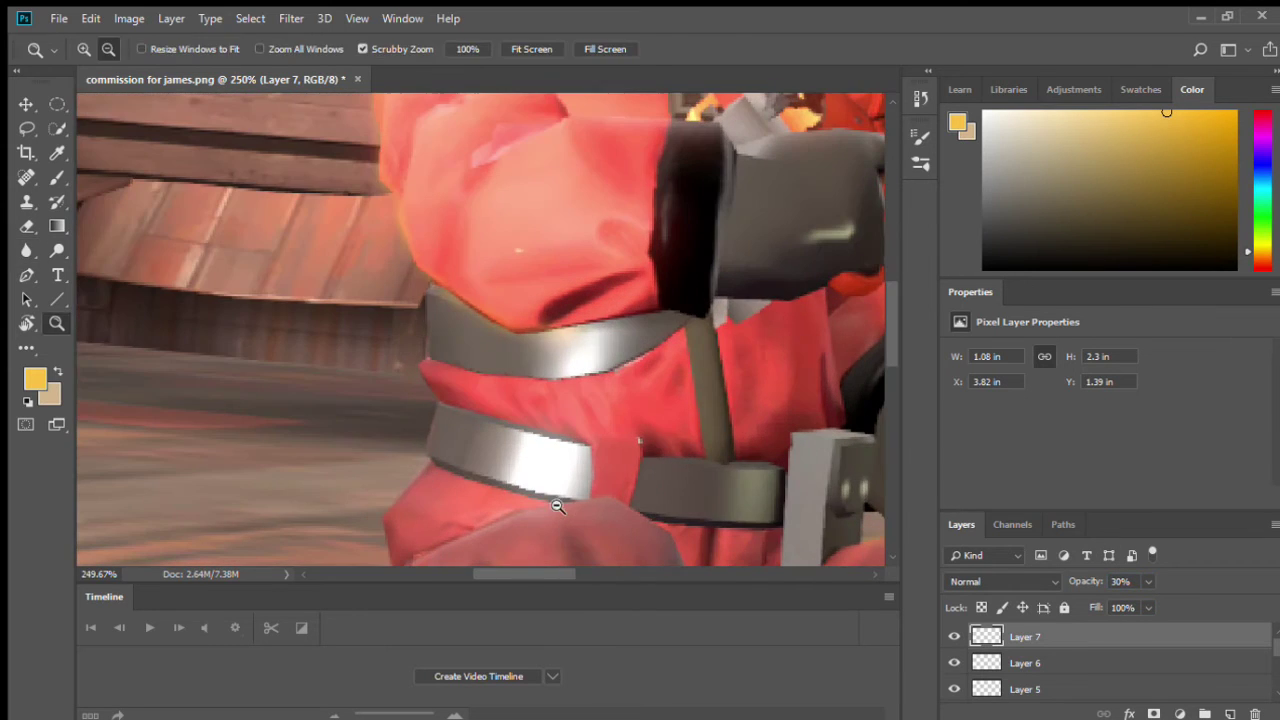
pyautogui.press('b')
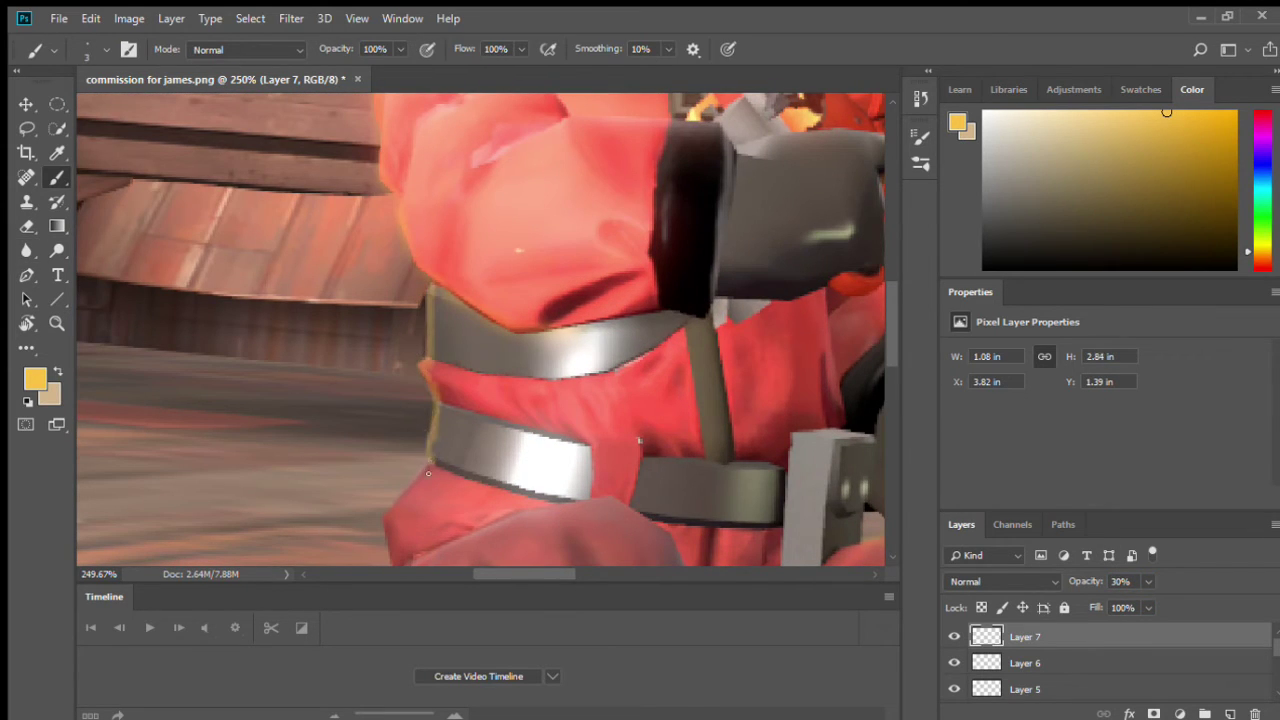
pyautogui.press('r')
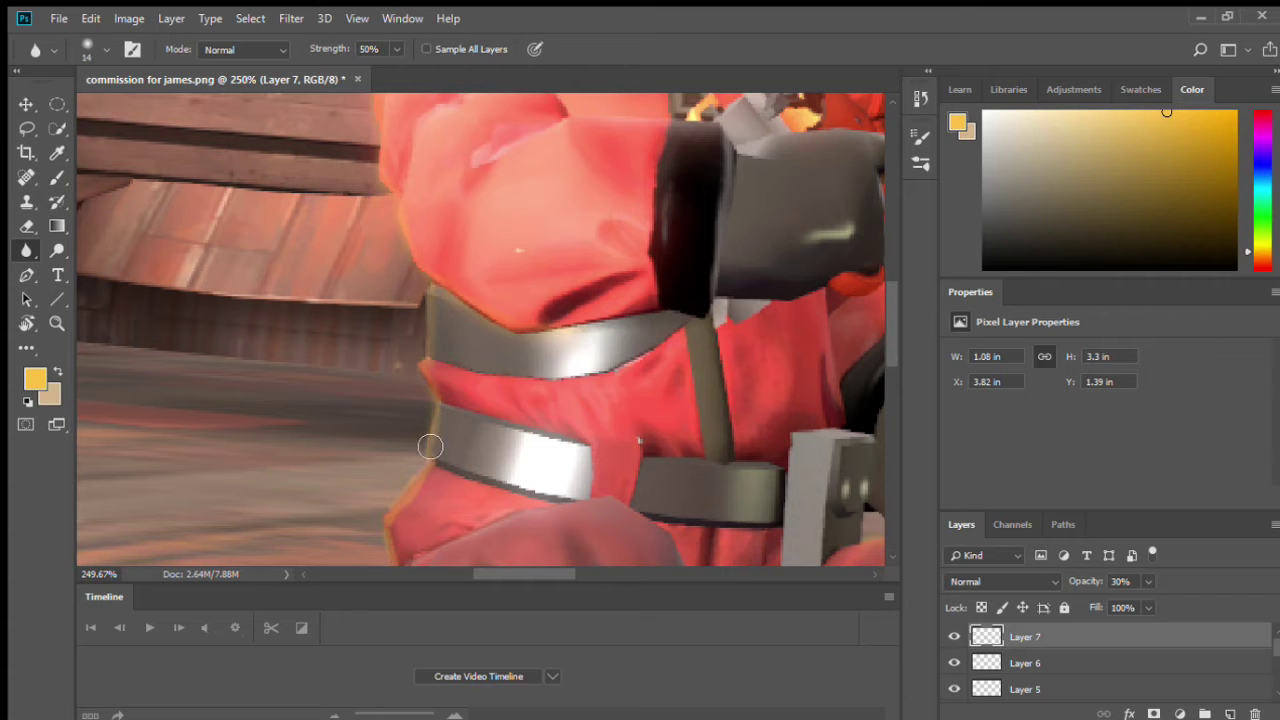
pyautogui.scroll(-2, 366, 386)
pyautogui.press('z')
pyautogui.moveTo(366, 386); pyautogui.dragTo(250, 386)
pyautogui.hscroll(3, 566, 517)
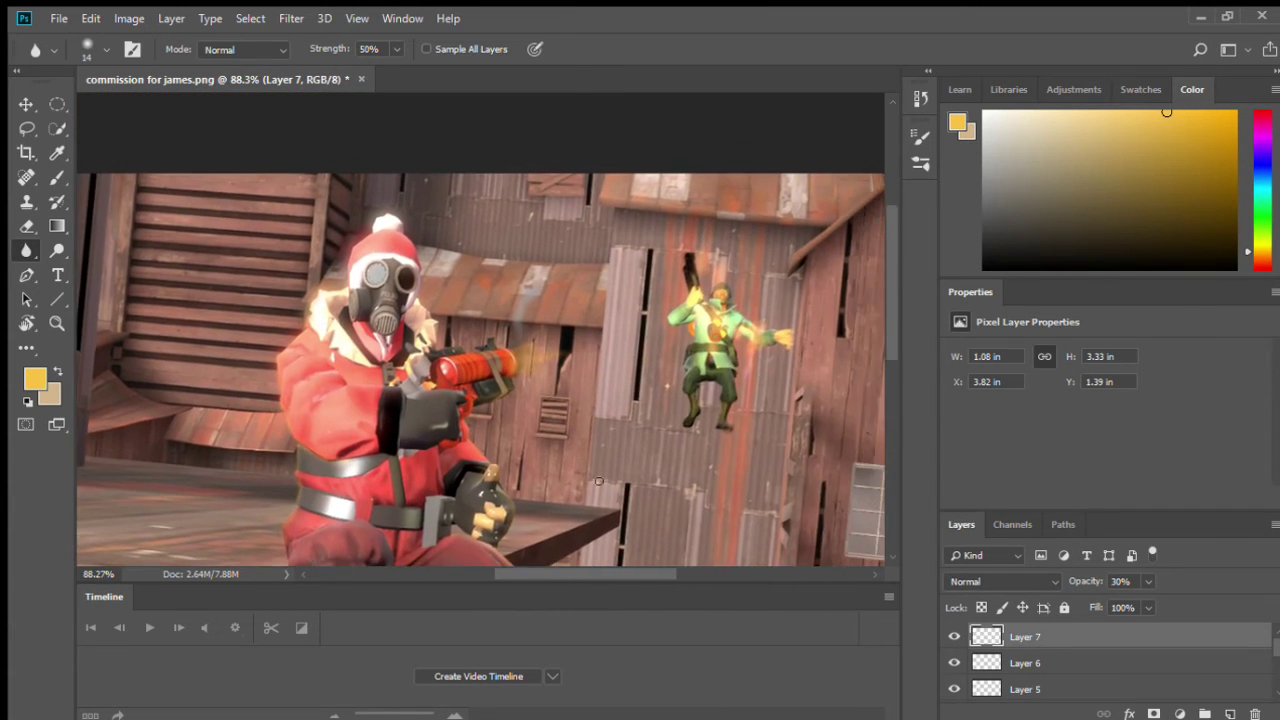
pyautogui.press('z')
pyautogui.moveTo(560, 480); pyautogui.dragTo(634, 457)
pyautogui.hotkey('ctrl', 'shift', 'alt', 'n')
pyautogui.press('b')
pyautogui.moveTo(390, 284); pyautogui.dragTo(308, 290)
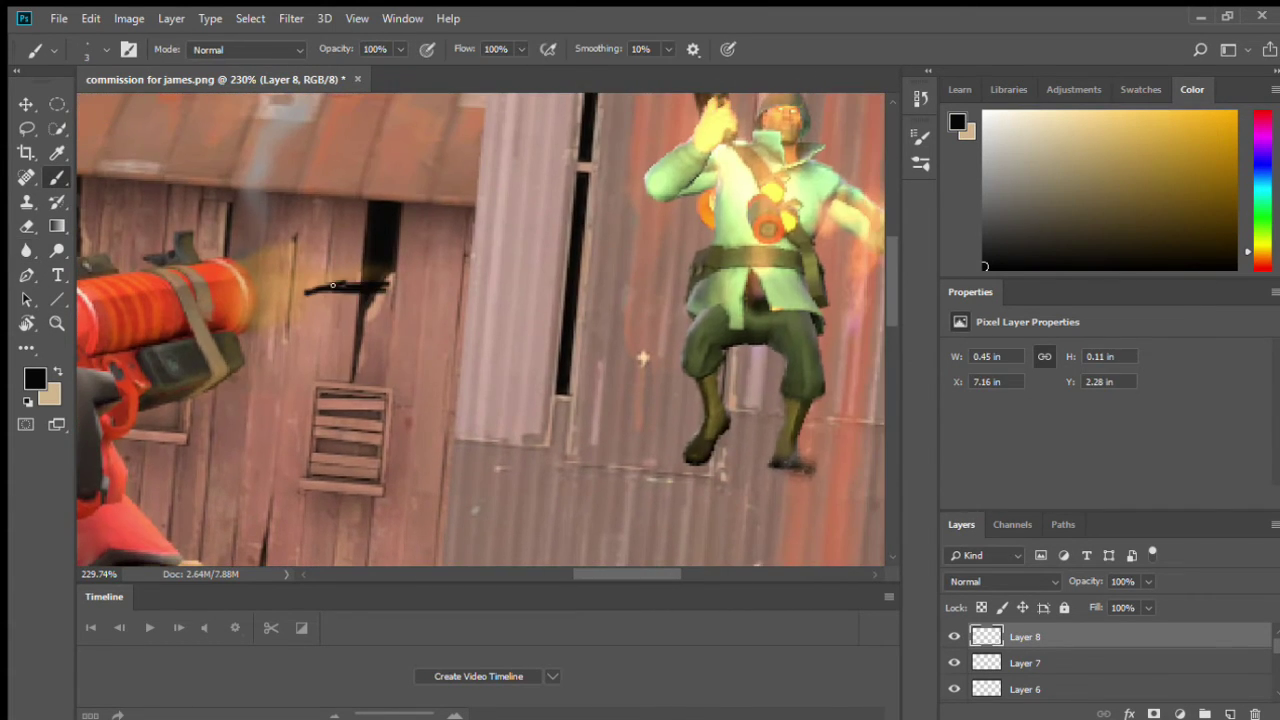
pyautogui.hotkey('ctrl', 'z')
# Step: Paint a smoke trail shifting from black to grey, from the gun muzzle to the green character, on a new layer directly above the Background
pyautogui.hotkey('alt', 'shift', '[')
pyautogui.hotkey('ctrl', 'shift', 'alt', 'n')
pyautogui.moveTo(390, 284)
pyautogui.mouseDown()
pyautogui.moveTo(284, 292)
pyautogui.moveTo(514, 280)
pyautogui.moveTo(726, 240)
pyautogui.mouseUp()
pyautogui.click(990, 245)
pyautogui.click(995, 244)
pyautogui.click(993, 195)
pyautogui.click(991, 170)
# Step: Smudge the smoke trail along its full length until it softens into the green character's waist
pyautogui.press('r')
pyautogui.moveTo(290, 292)
pyautogui.mouseDown()
pyautogui.moveTo(509, 294)
pyautogui.moveTo(718, 250)
pyautogui.mouseUp()
pyautogui.moveTo(410, 290)
pyautogui.mouseDown()
pyautogui.moveTo(376, 307)
pyautogui.moveTo(462, 302)
pyautogui.moveTo(522, 272)
pyautogui.moveTo(560, 284)
pyautogui.mouseUp()
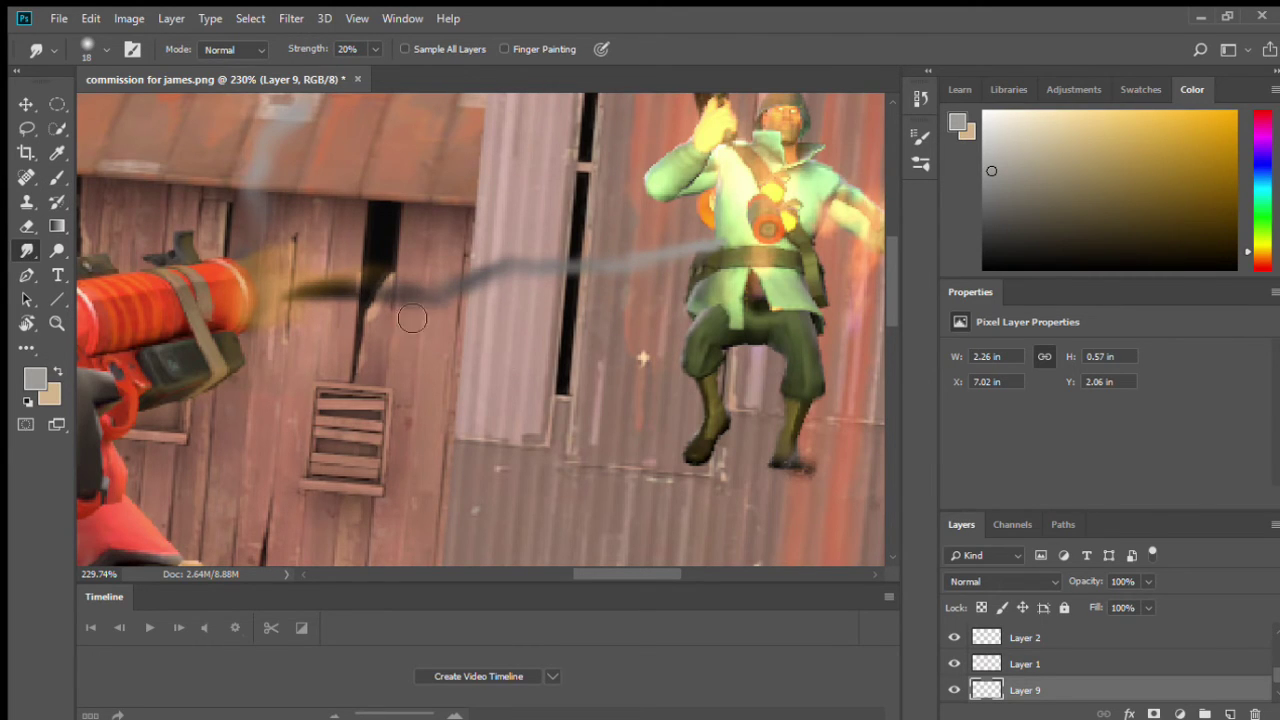
pyautogui.keyDown('alt'); pyautogui.scroll(2, 714, 250); pyautogui.keyUp('alt')
pyautogui.moveTo(664, 252); pyautogui.dragTo(742, 278)
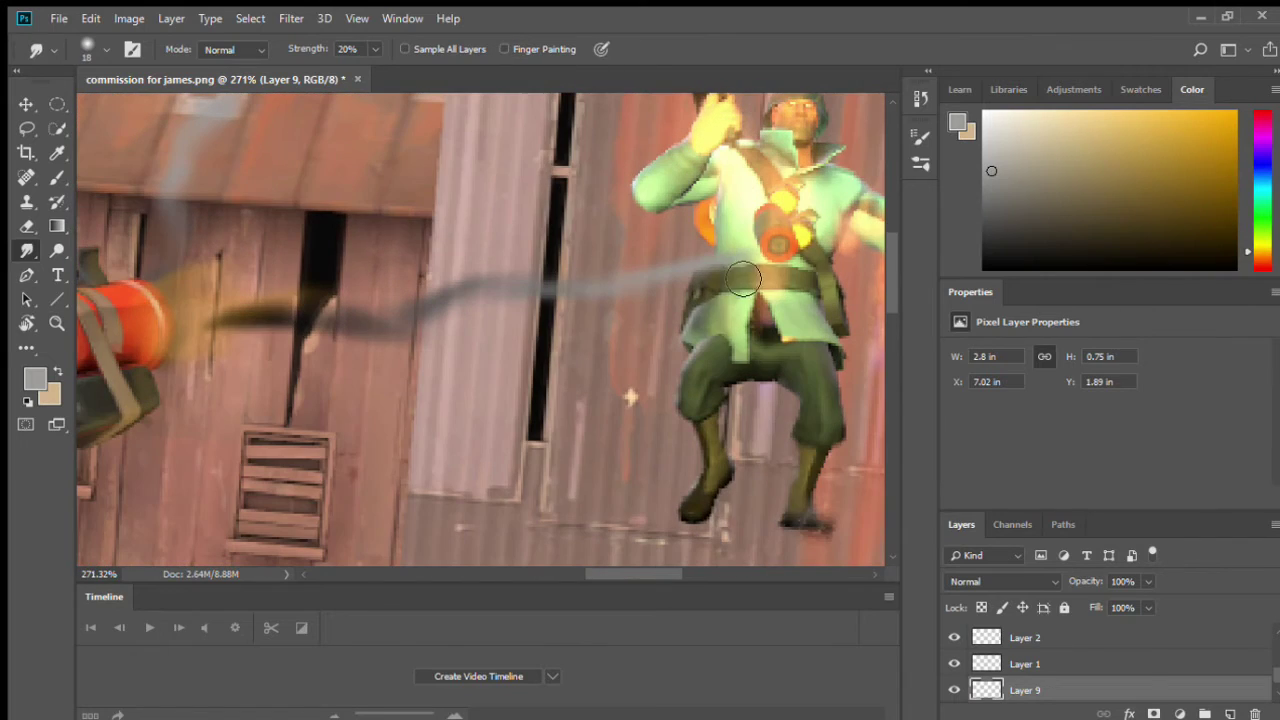
# Step: Set the smoke trail layer's opacity to 30%
pyautogui.hotkey('ctrl', '0')
pyautogui.click(1120, 581)
pyautogui.write('30')
pyautogui.press('Return')
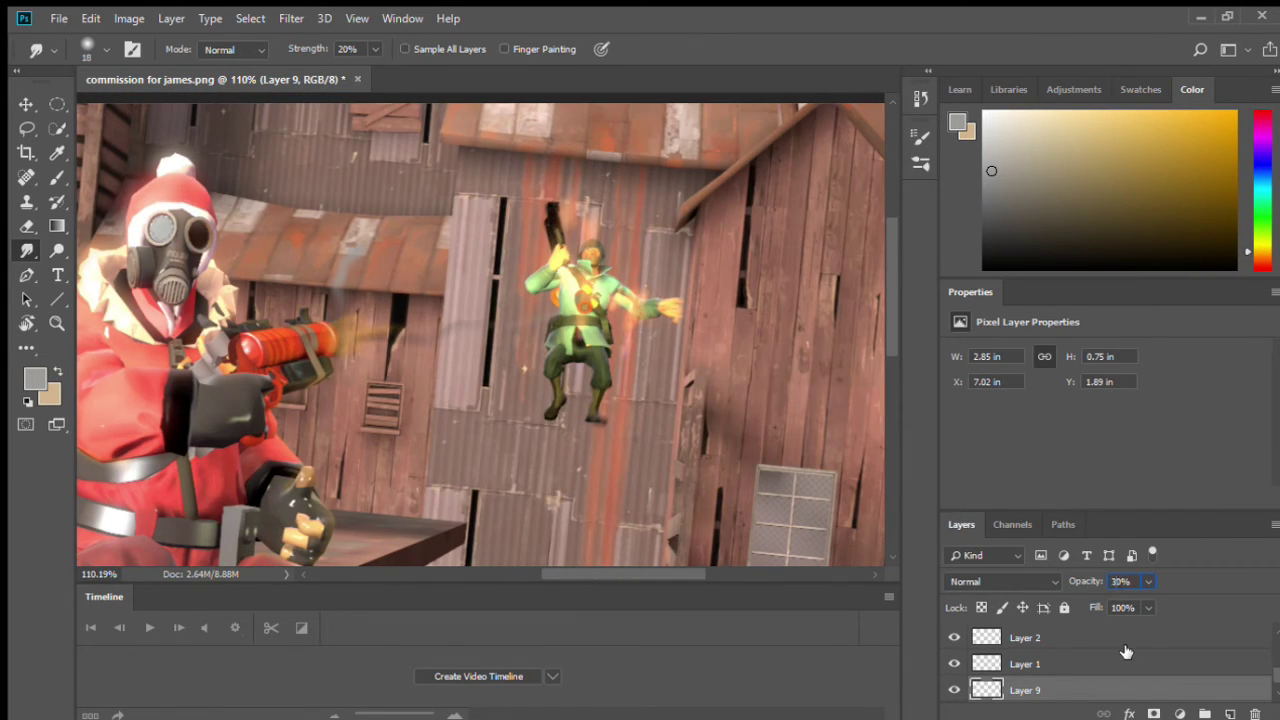
# Step: Add a new layer above the Background and a Hue/Saturation adjustment beneath it that slightly boosts the saturation
pyautogui.moveTo(491, 218)
pyautogui.mouseDown()
pyautogui.moveTo(572, 100)
pyautogui.moveTo(700, 150)
pyautogui.moveTo(655, 360)
pyautogui.moveTo(580, 290)
pyautogui.mouseUp()
pyautogui.press('z')
pyautogui.scroll(-2, 1272, 690)
pyautogui.click(1091, 690)
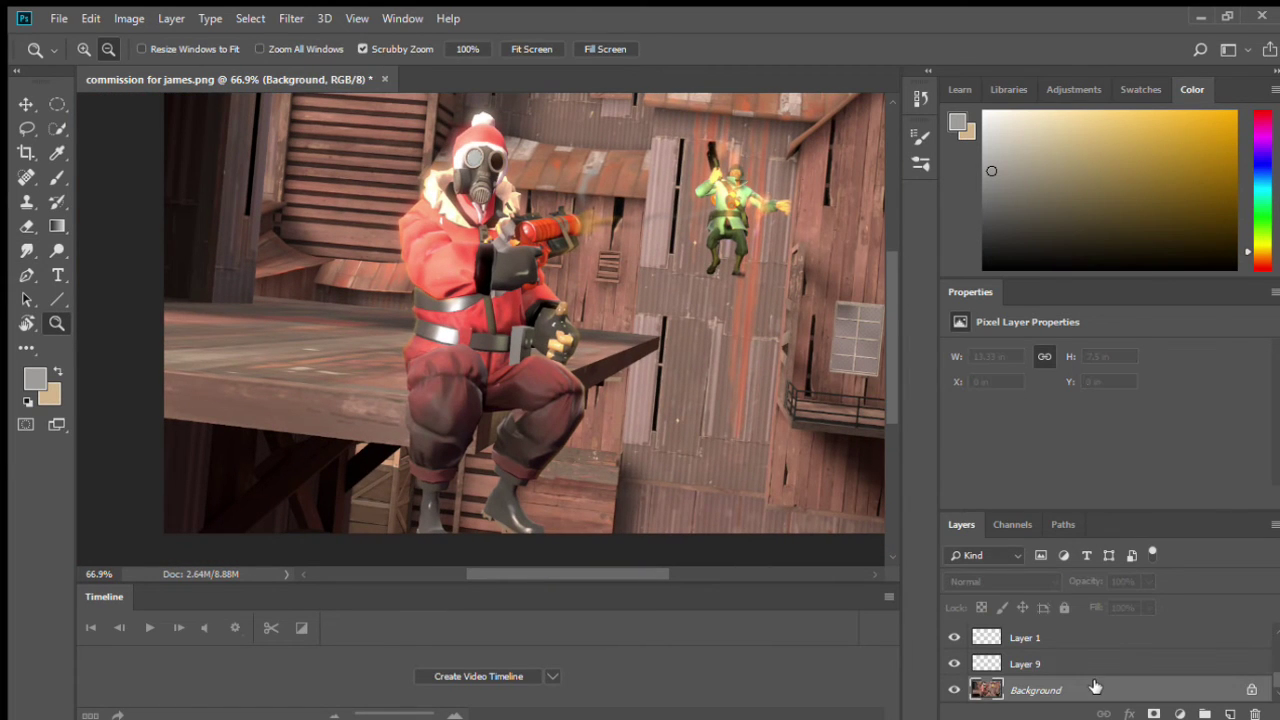
pyautogui.click(1229, 714)
pyautogui.click(1036, 690)
pyautogui.click(1045, 90)
pyautogui.click(980, 157)
pyautogui.moveTo(1106, 454)
pyautogui.mouseDown()
pyautogui.moveTo(1148, 450)
pyautogui.moveTo(1120, 457)
pyautogui.mouseUp()
pyautogui.hotkey('alt', ']')
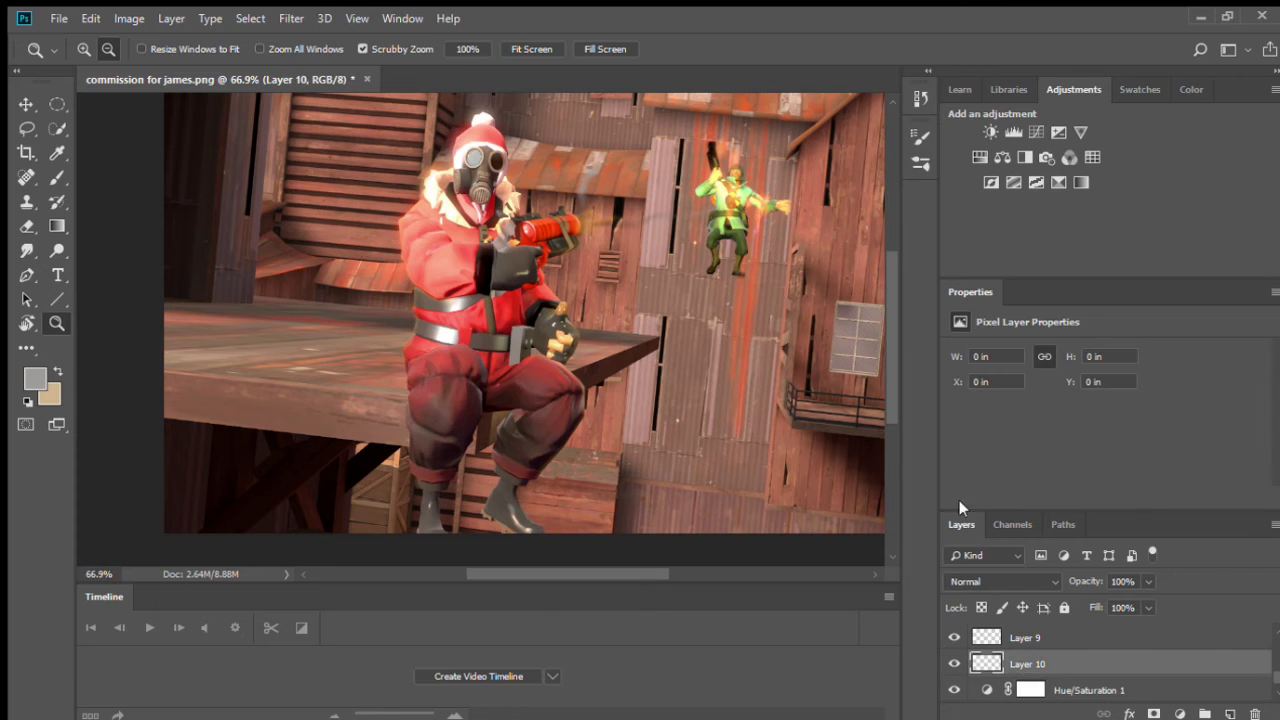
pyautogui.press('g')
pyautogui.press('F6')
pyautogui.moveTo(302, 442); pyautogui.dragTo(305, 440)
pyautogui.hotkey('ctrl', 'z')
pyautogui.keyDown('alt'); pyautogui.click(432, 476); pyautogui.keyUp('alt')
pyautogui.moveTo(455, 556); pyautogui.dragTo(470, 330)
pyautogui.hotkey('ctrl', 'z')
# Step: Draw a warm gradient rising from the image's lower edge on Layer 10 and set the layer's opacity to 20%
pyautogui.keyDown('alt'); pyautogui.click(432, 476); pyautogui.keyUp('alt')
pyautogui.moveTo(455, 556); pyautogui.dragTo(510, 248)
pyautogui.click(1124, 581)
pyautogui.write('20')
pyautogui.press('Return')
# Step: Paint a yellow rim light along the masked character's legs and boots on a new top layer, blur it and set its opacity to 30%
pyautogui.press('z')
pyautogui.moveTo(632, 344); pyautogui.dragTo(630, 344)
pyautogui.press('g')
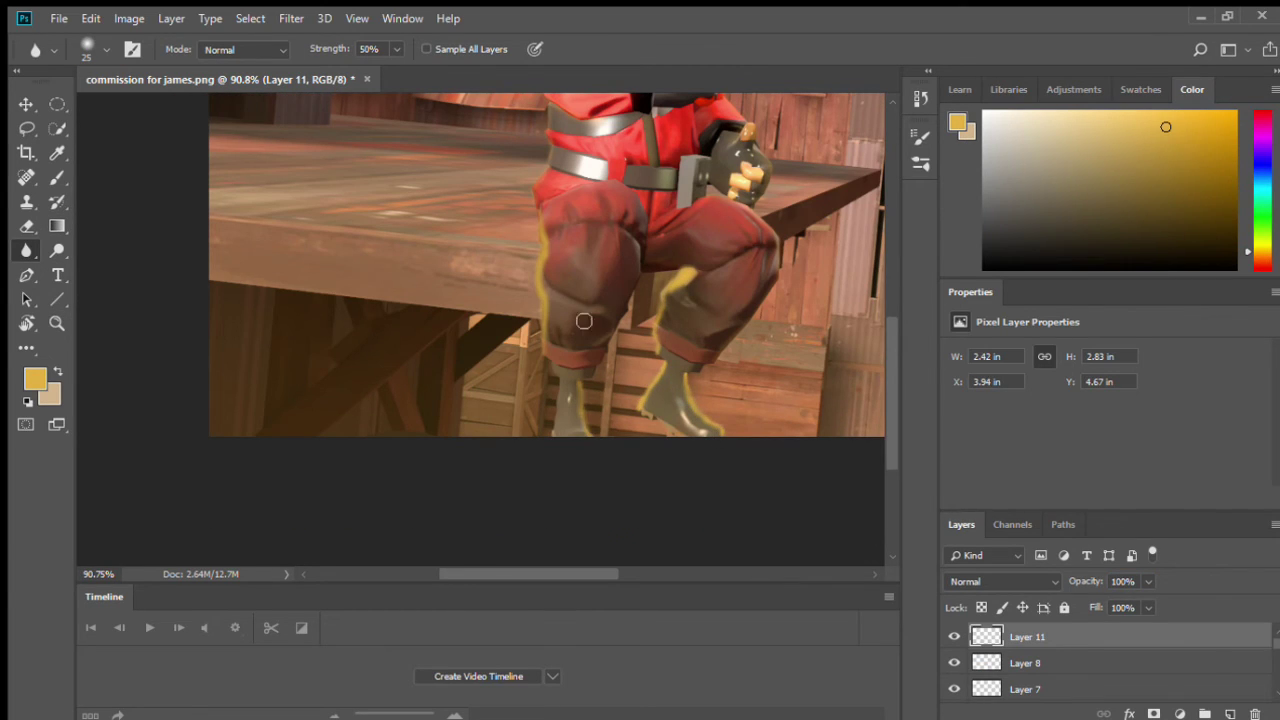
pyautogui.press('3')
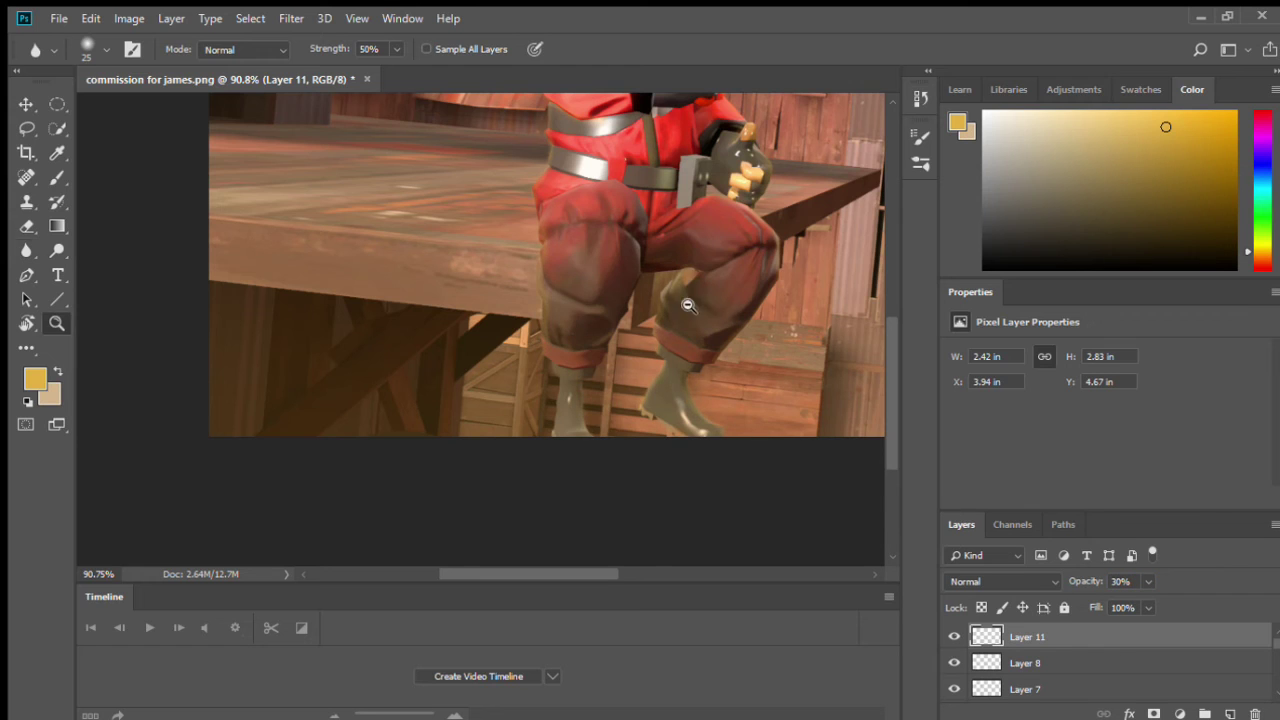
pyautogui.scroll(-3, 609, 317)
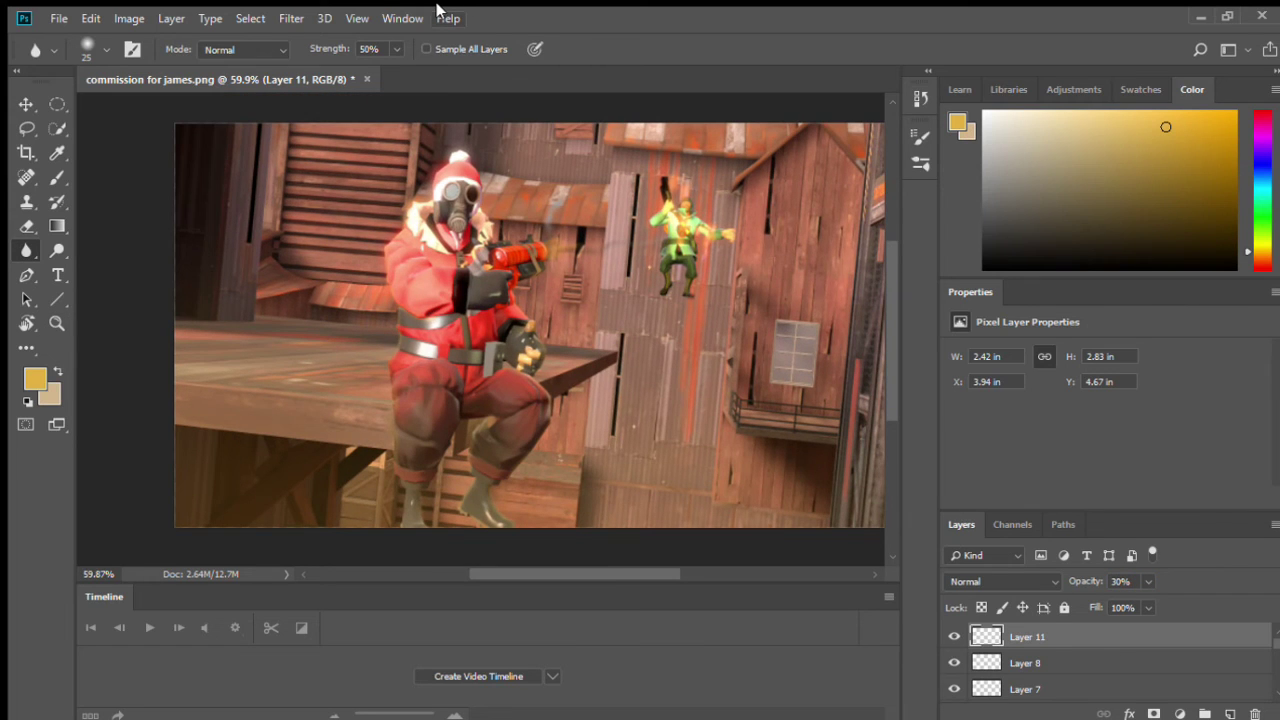